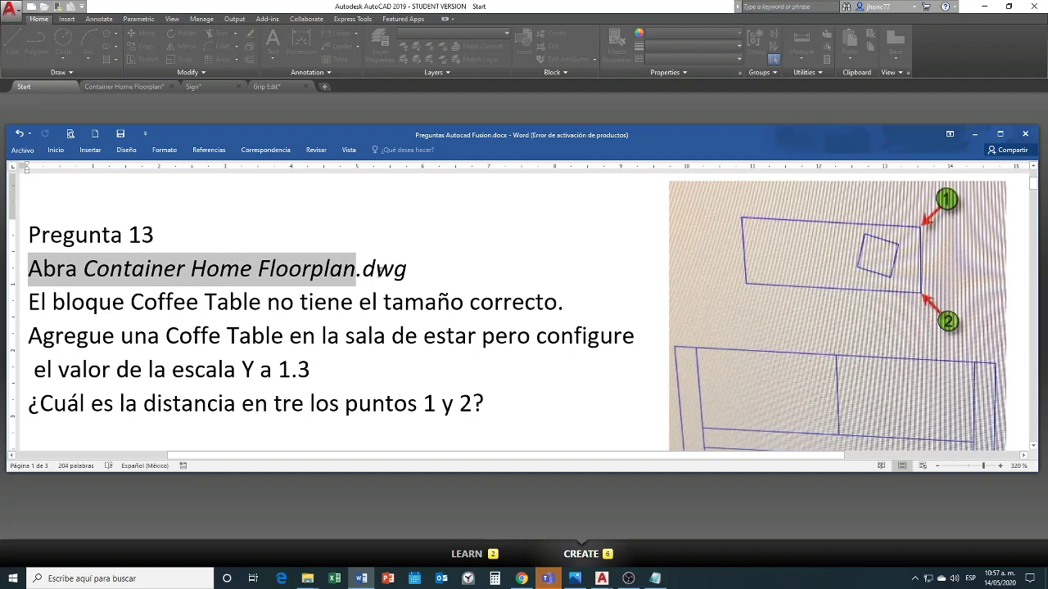
Read which drawing file question 13 asks to open, and switch to AutoCAD.
left_click_drag(355, 270, 421, 272)
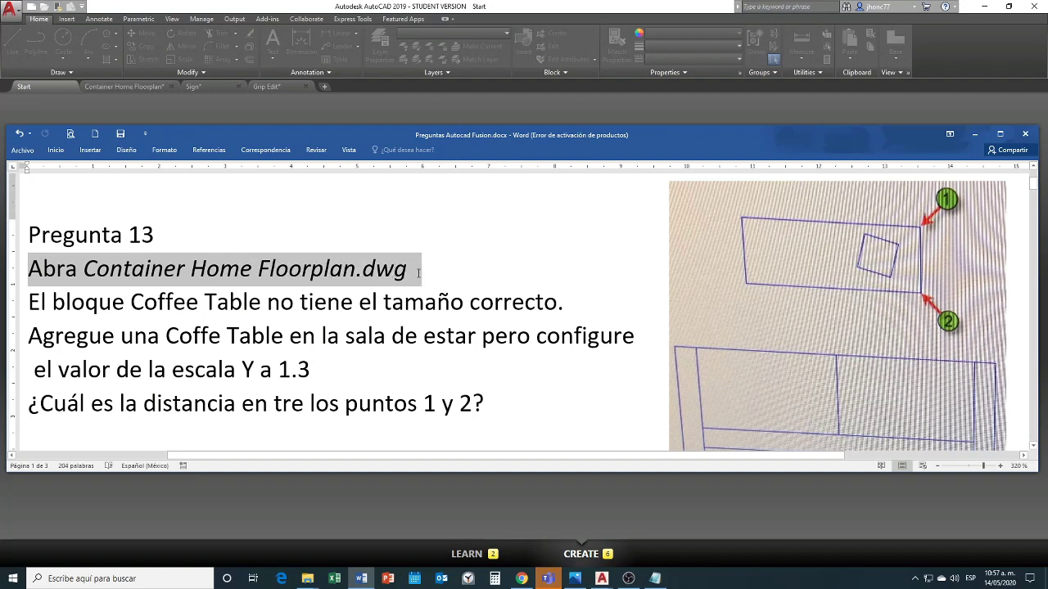
left_click(254, 10)
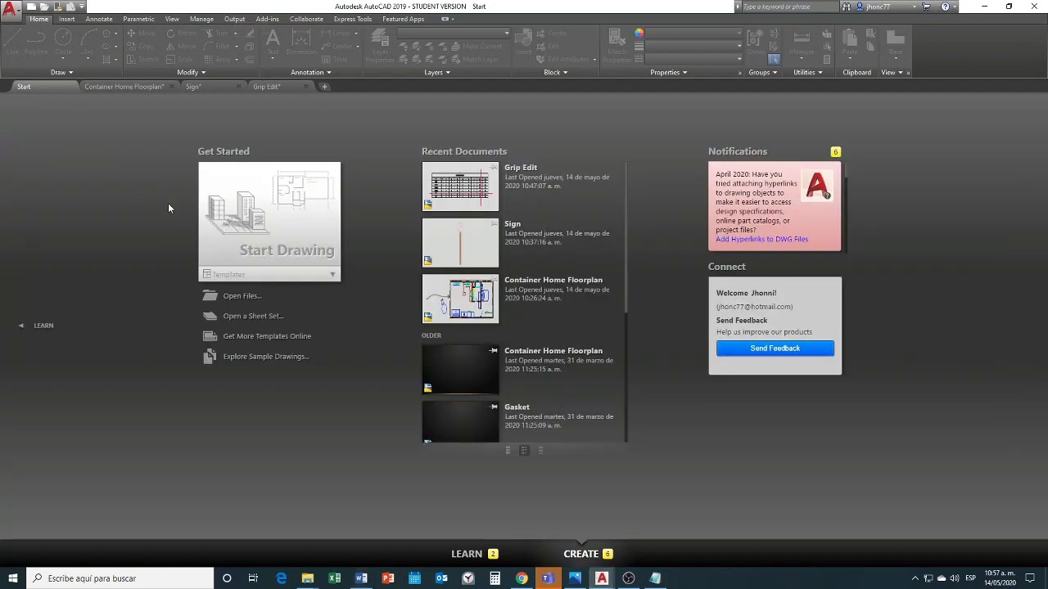
left_click(45, 7)
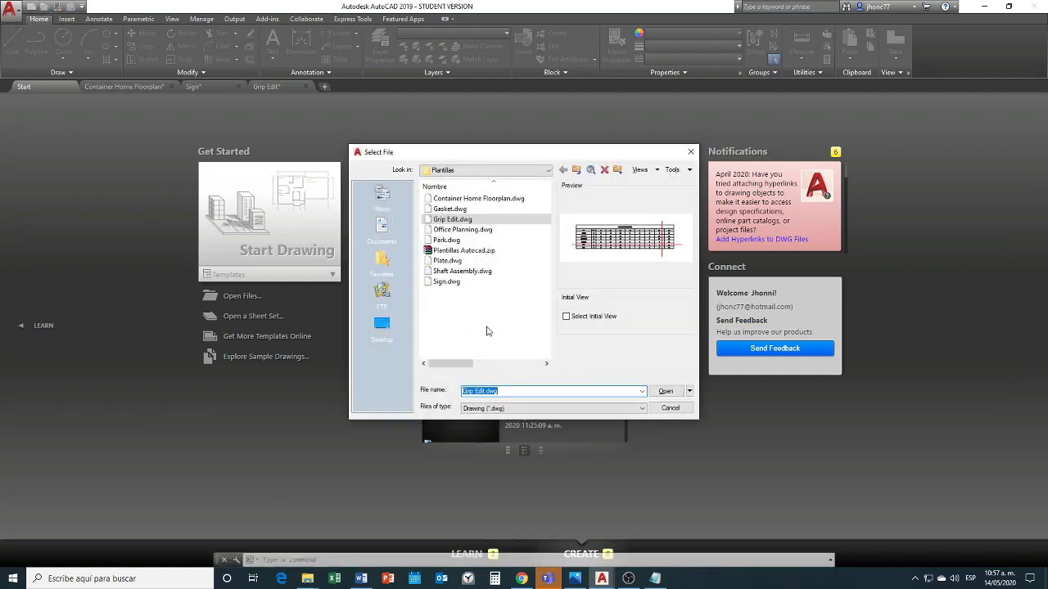
left_click(482, 199)
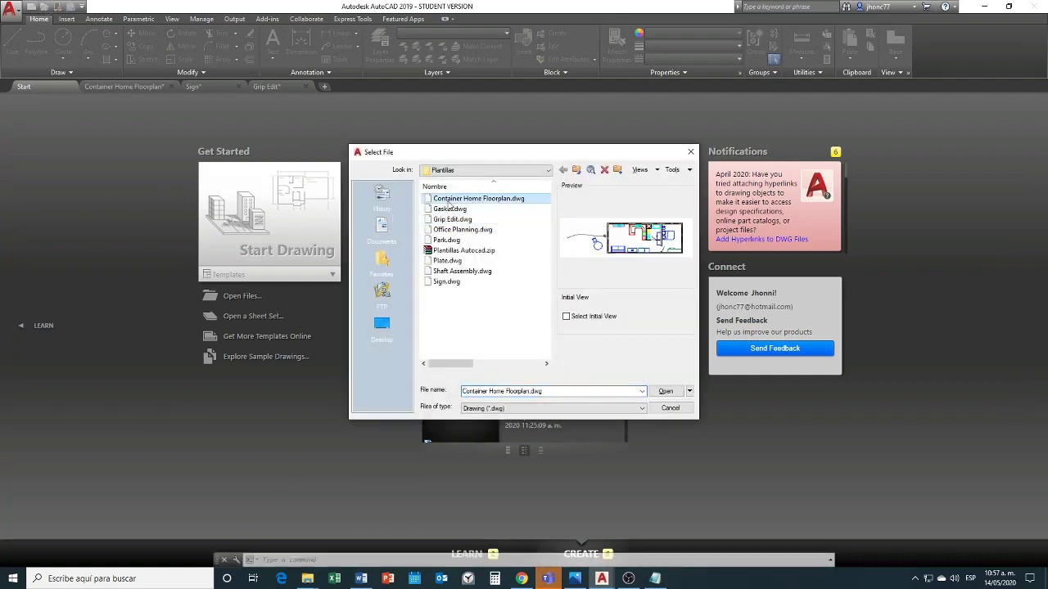
left_click(671, 408)
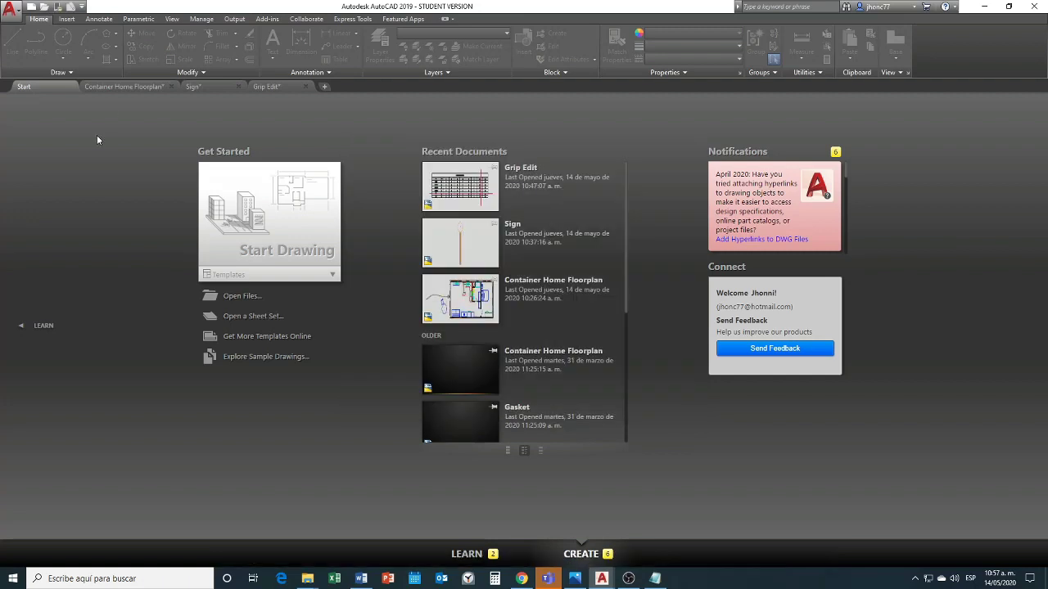
Switch to the already open Container Home Floorplan drawing.
left_click(136, 85)
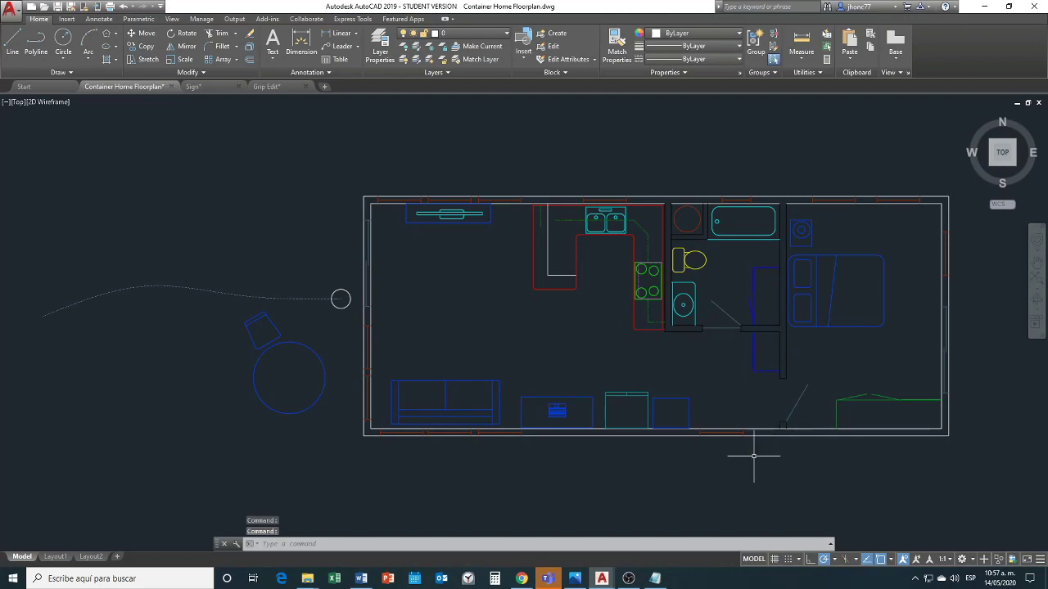
Switch to the Word document and read question 13's instructions about the Coffee Table block and its Y scale.
mouse_move(361, 578)
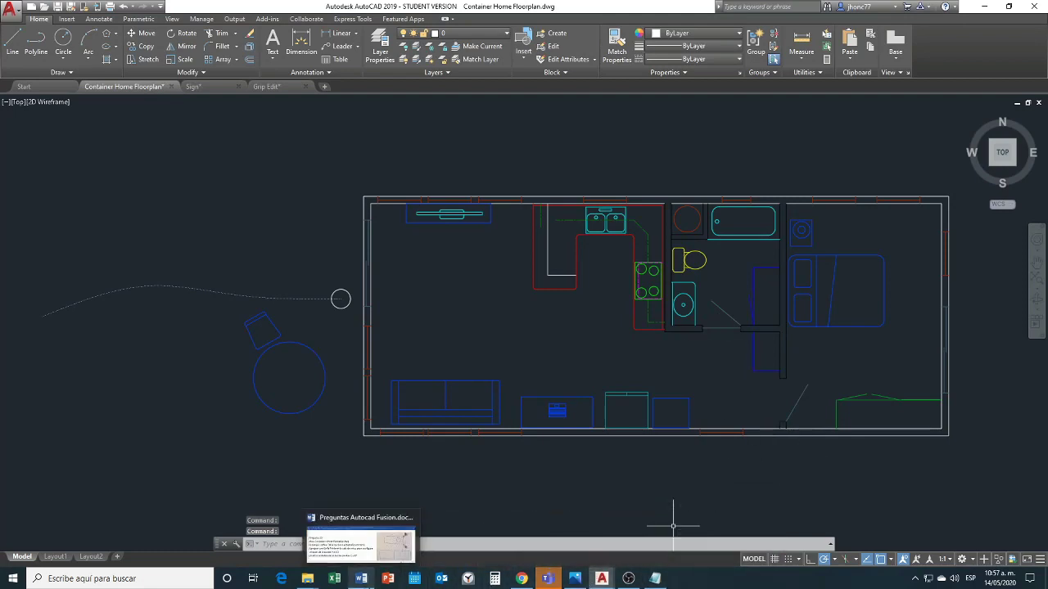
left_click(369, 580)
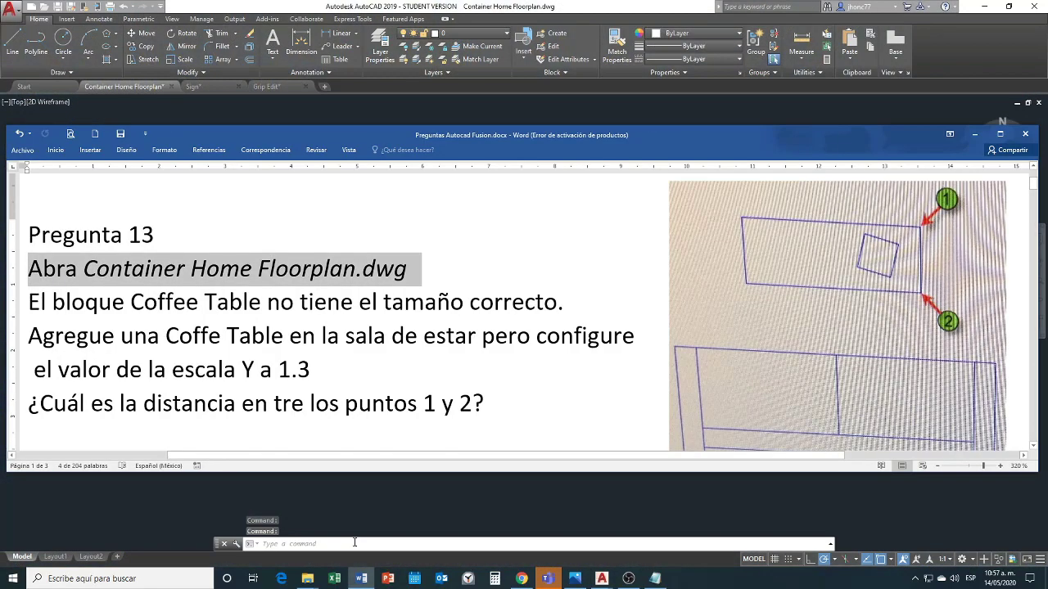
left_click_drag(28, 304, 586, 305)
left_click(258, 305)
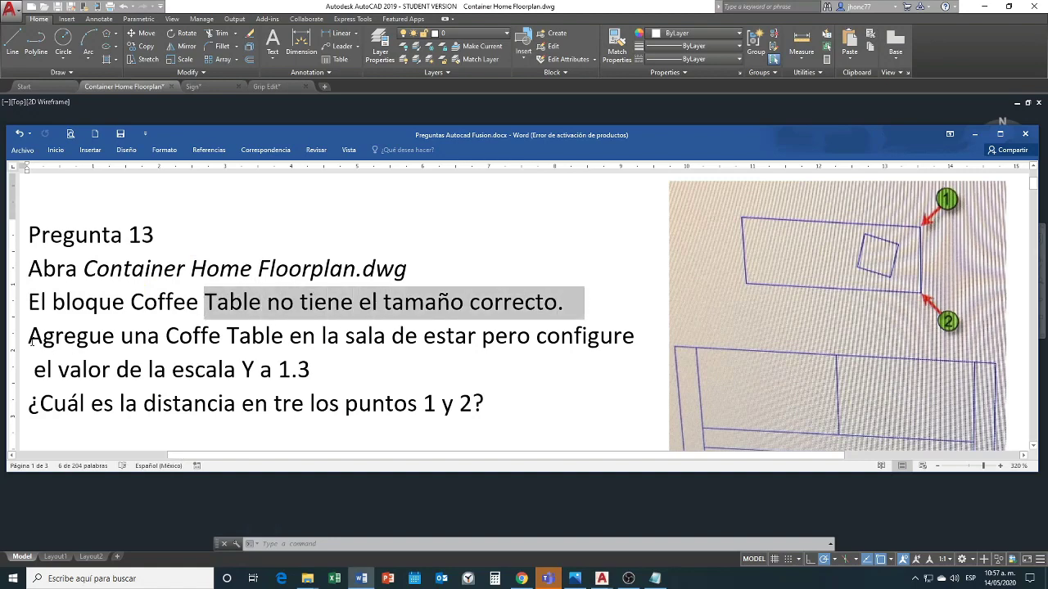
left_click_drag(30, 337, 421, 334)
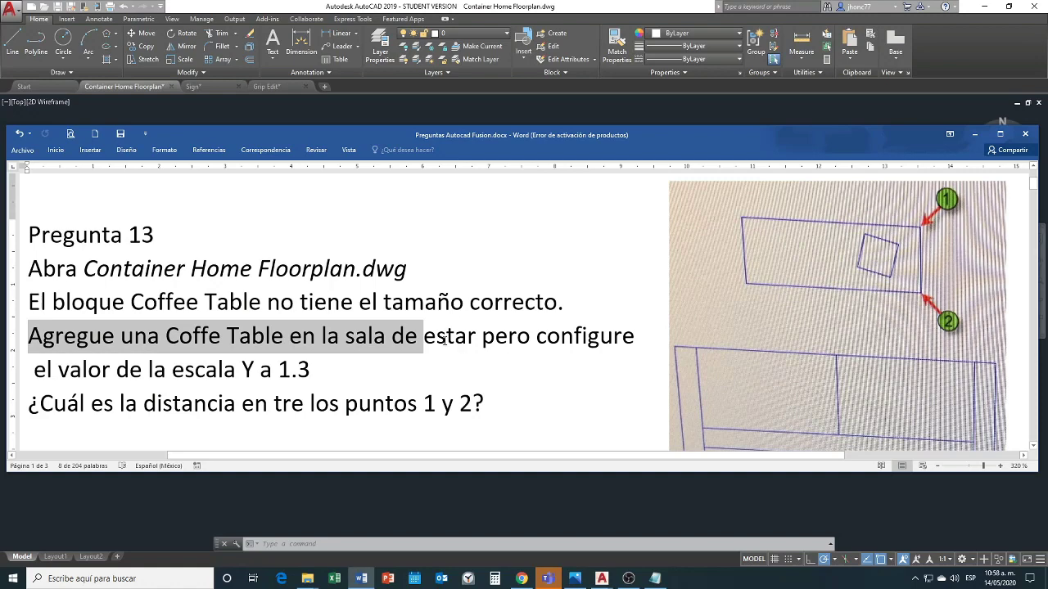
left_click_drag(445, 341, 635, 337)
left_click_drag(36, 369, 312, 368)
left_click(257, 371)
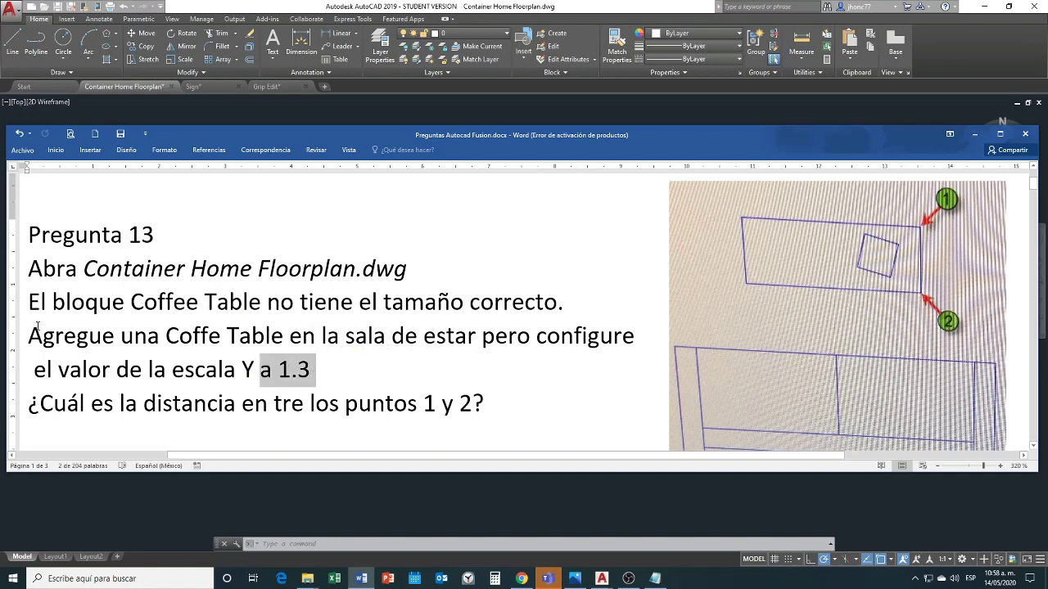
left_click_drag(28, 336, 366, 358)
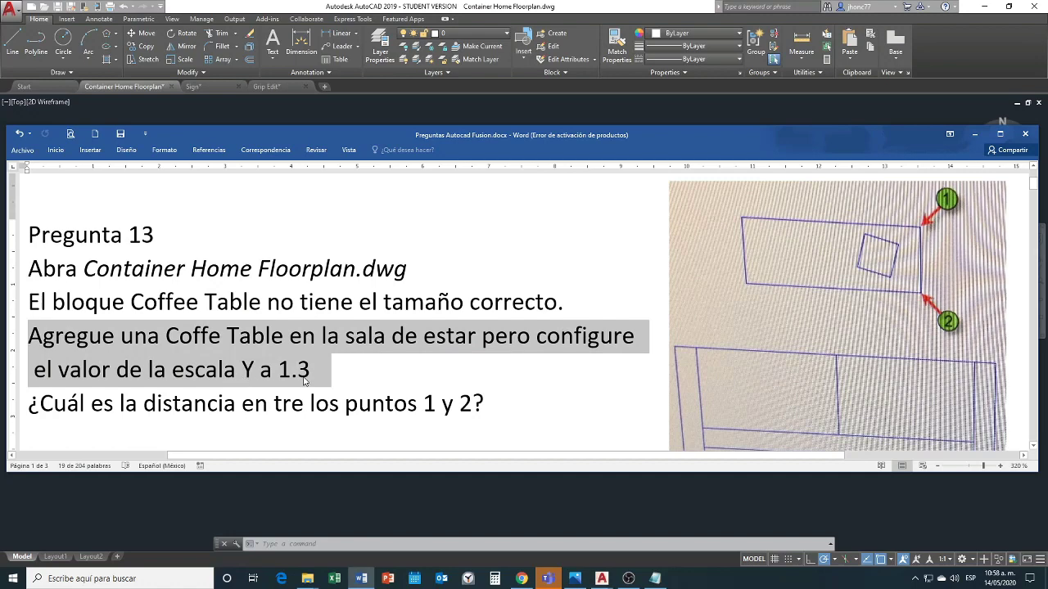
Return to AutoCAD and start inserting the Coffee Table block from the drawing's block gallery.
key("alt+Tab")
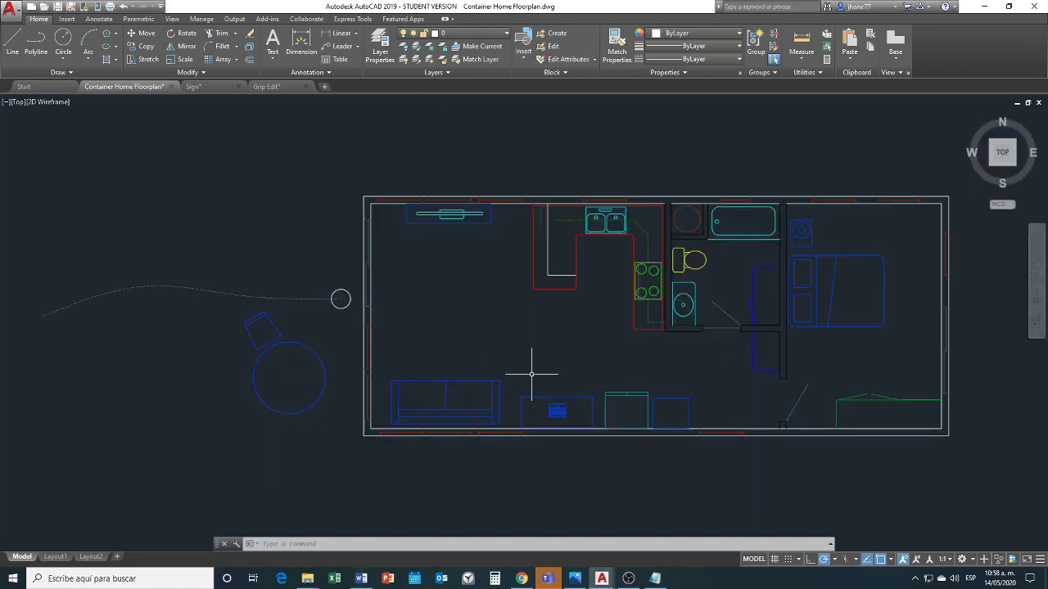
scroll(532, 373, "up", 4)
scroll(533, 369, "down", 2)
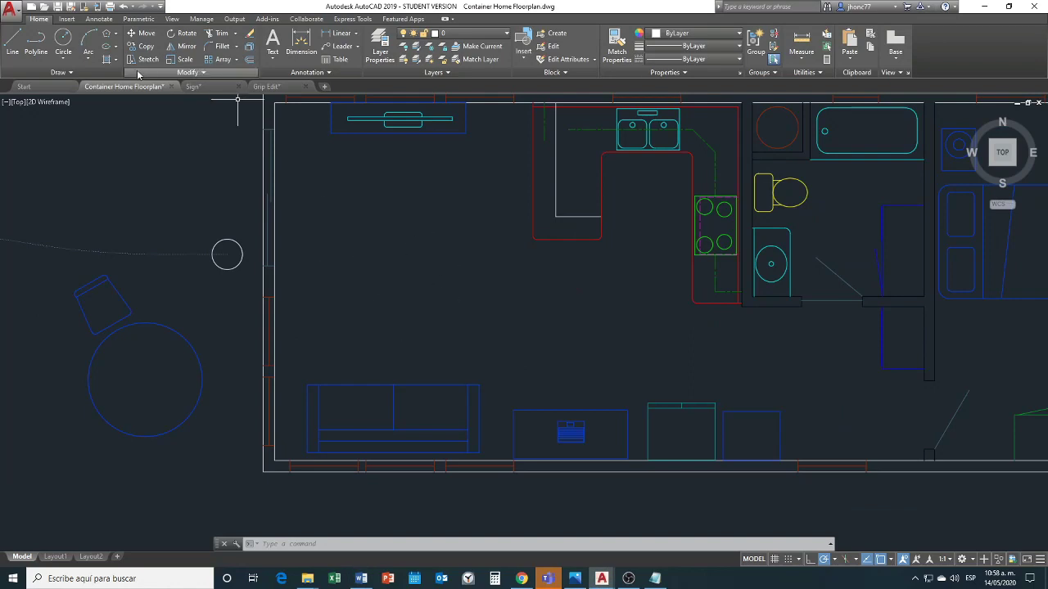
left_click(67, 19)
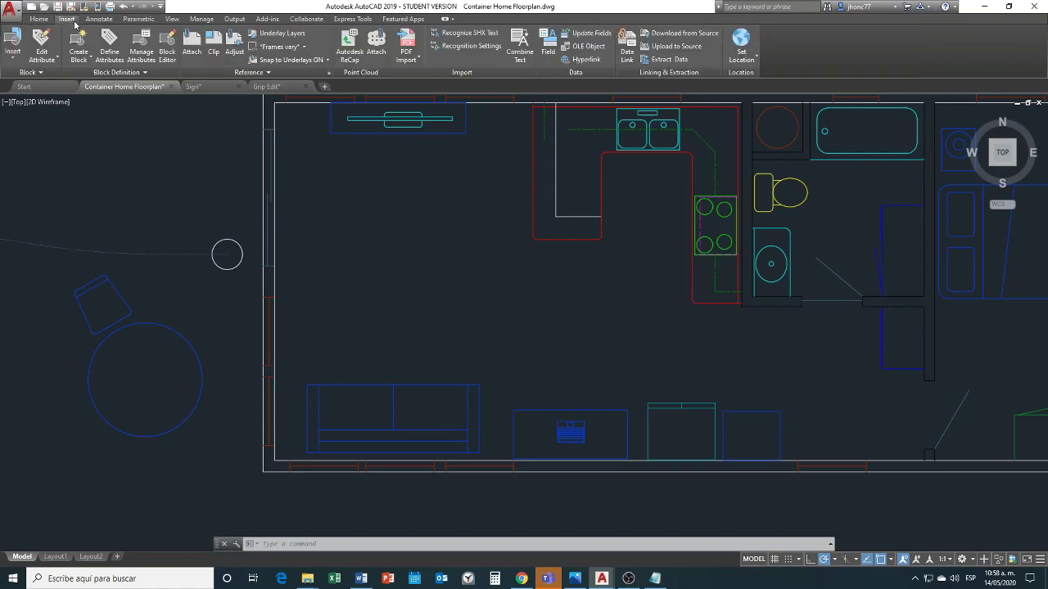
left_click(13, 63)
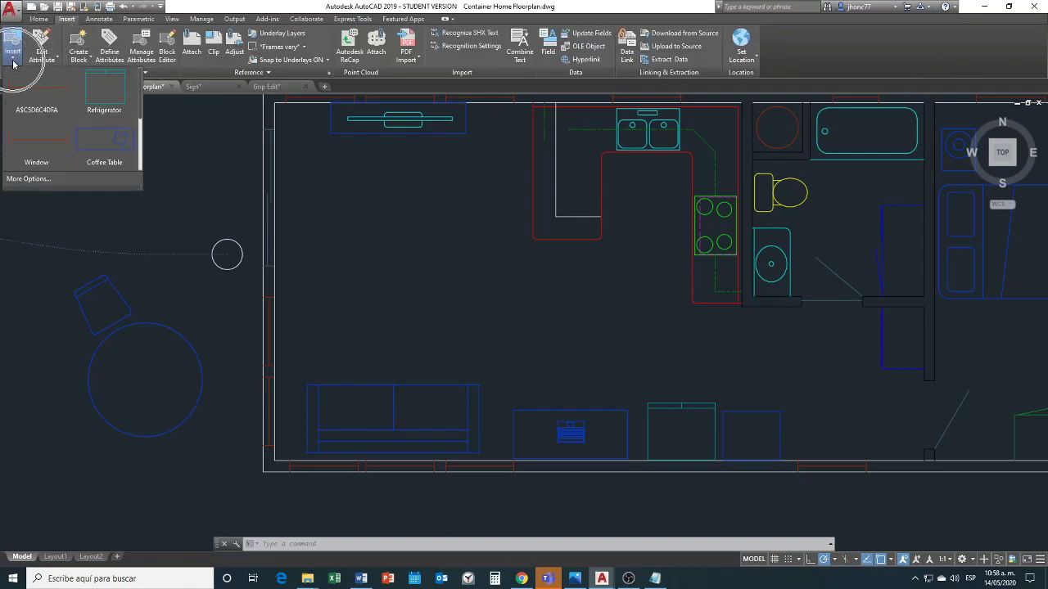
left_click(108, 163)
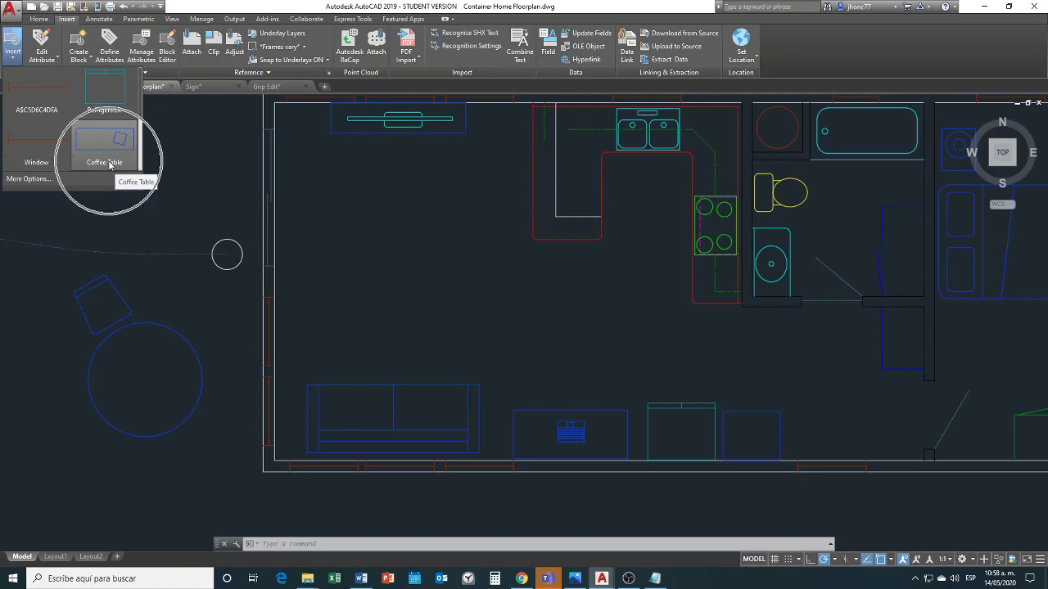
left_click(104, 151)
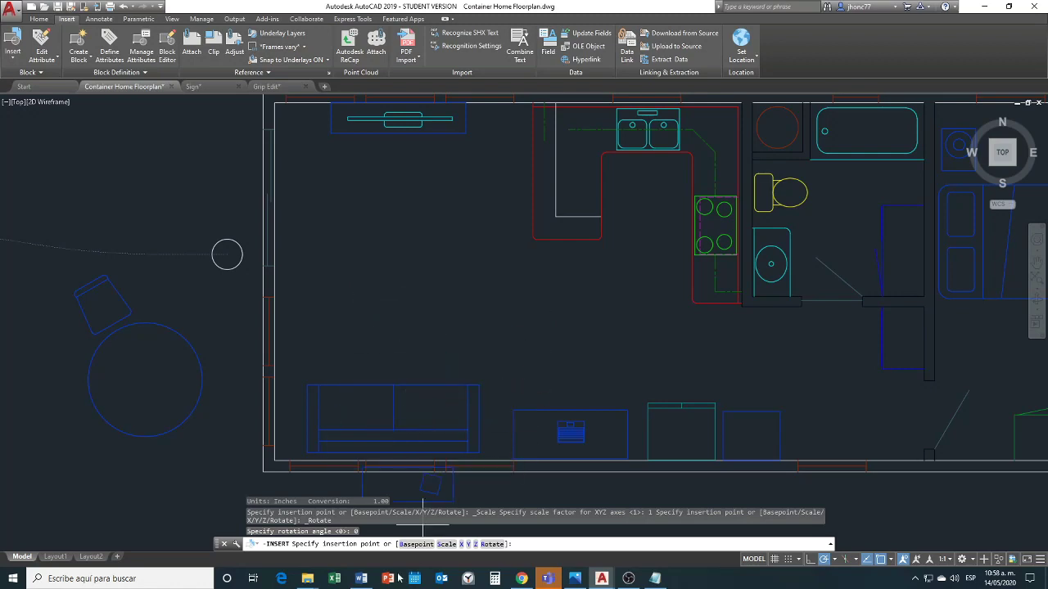
Set the block's Y scale factor to 1.3 and place the coffee table in the living room, just above the sofa.
left_click(468, 544)
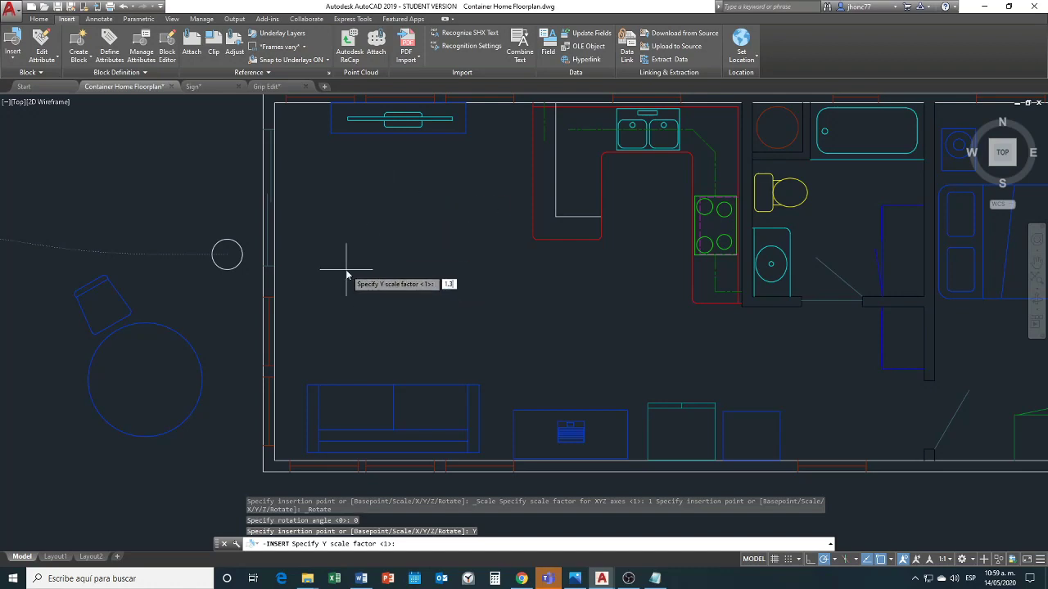
key("ctrl")
key("ctrl")
key("ctrl")
key("ctrl")
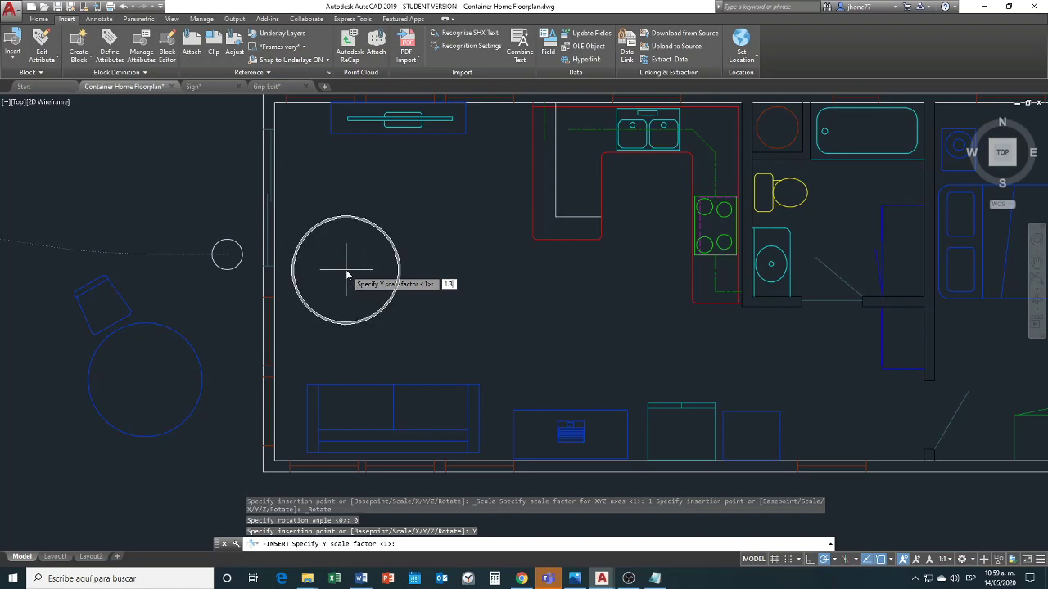
key("ctrl")
key("ctrl")
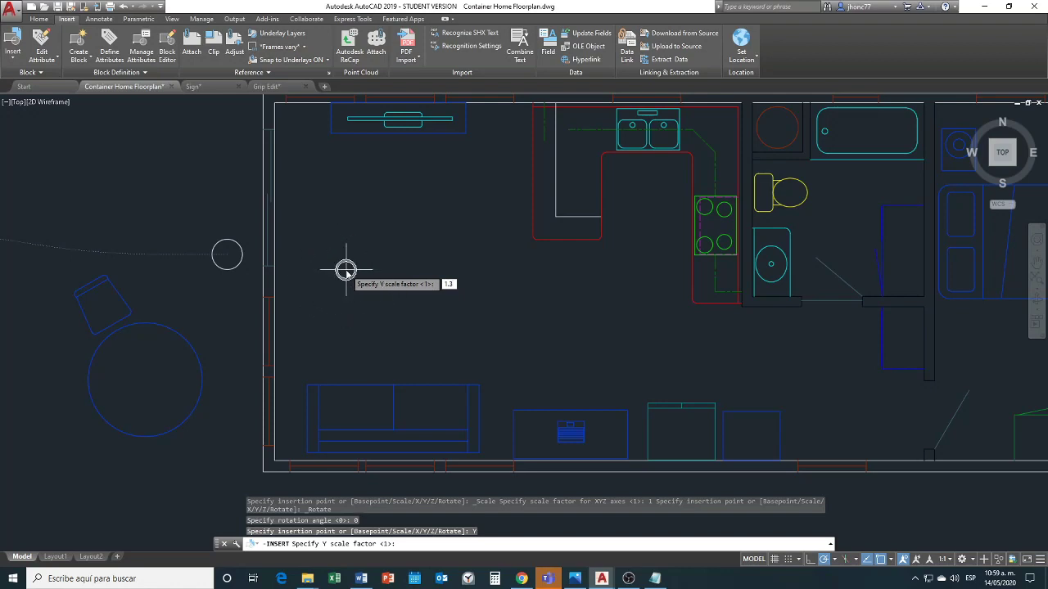
key("Return")
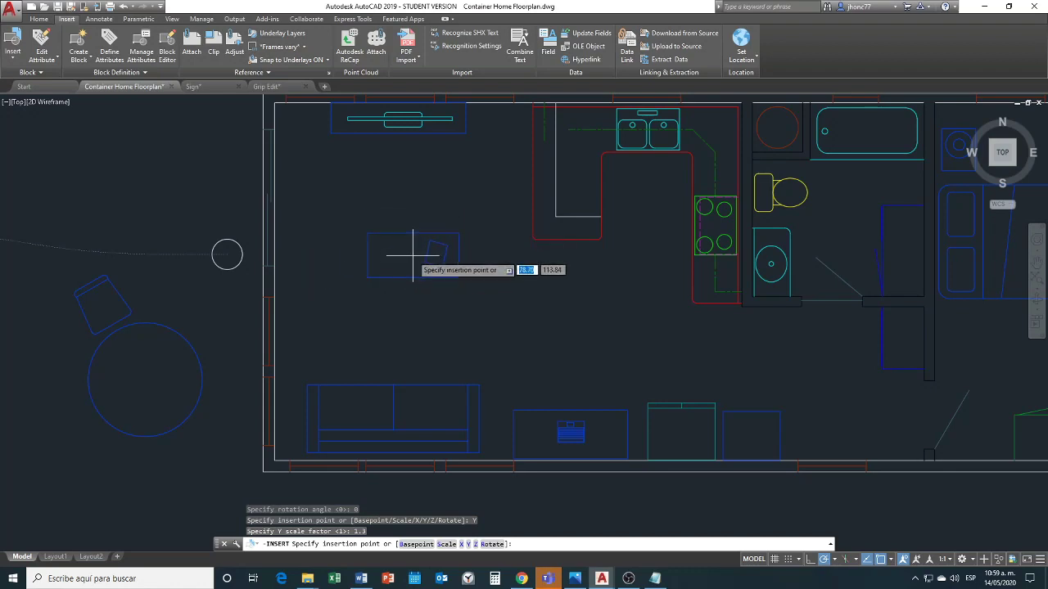
left_click(406, 320)
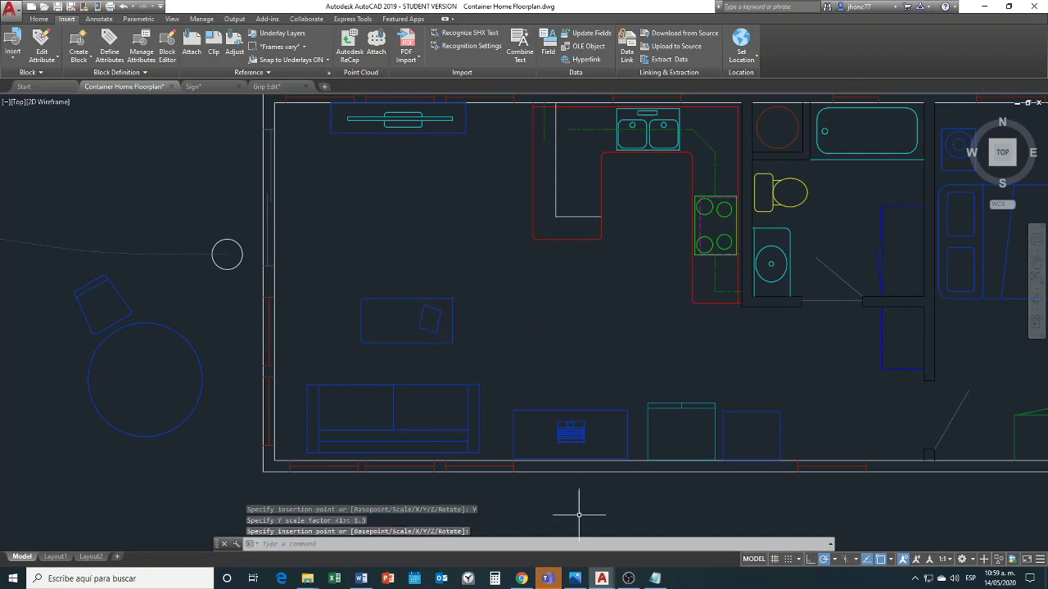
Switch to the Word document and check which table corners are points 1 and 2 for the requested distance.
left_click(361, 579)
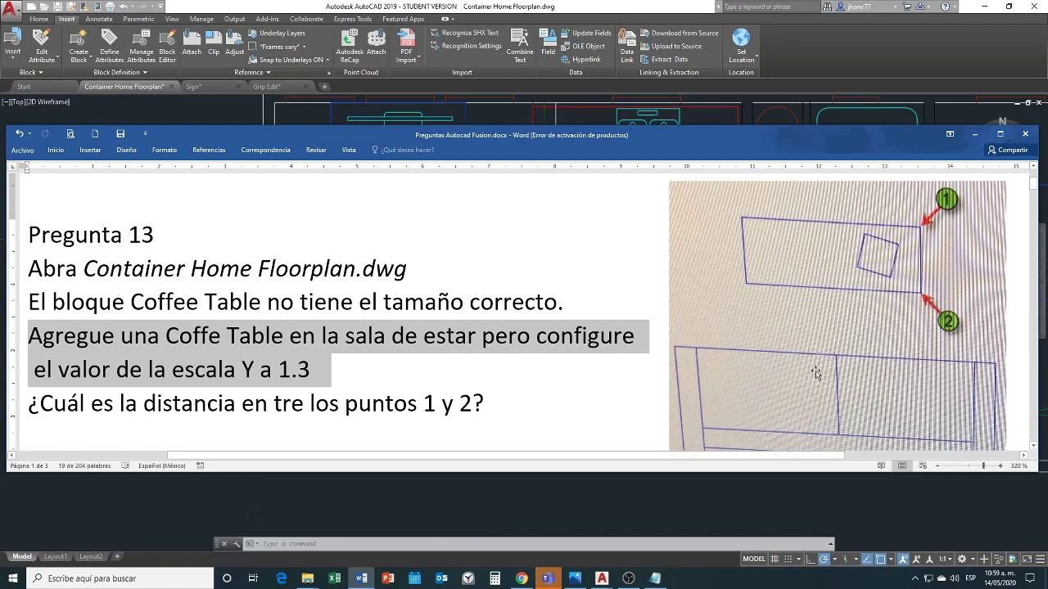
left_click(196, 370)
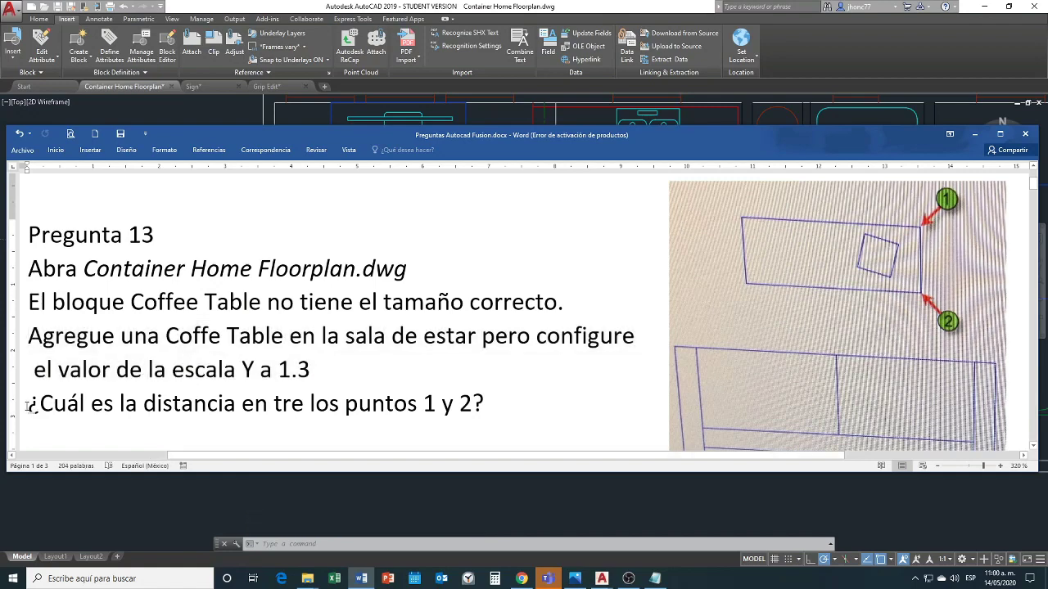
left_click_drag(29, 405, 359, 399)
left_click_drag(440, 399, 495, 403)
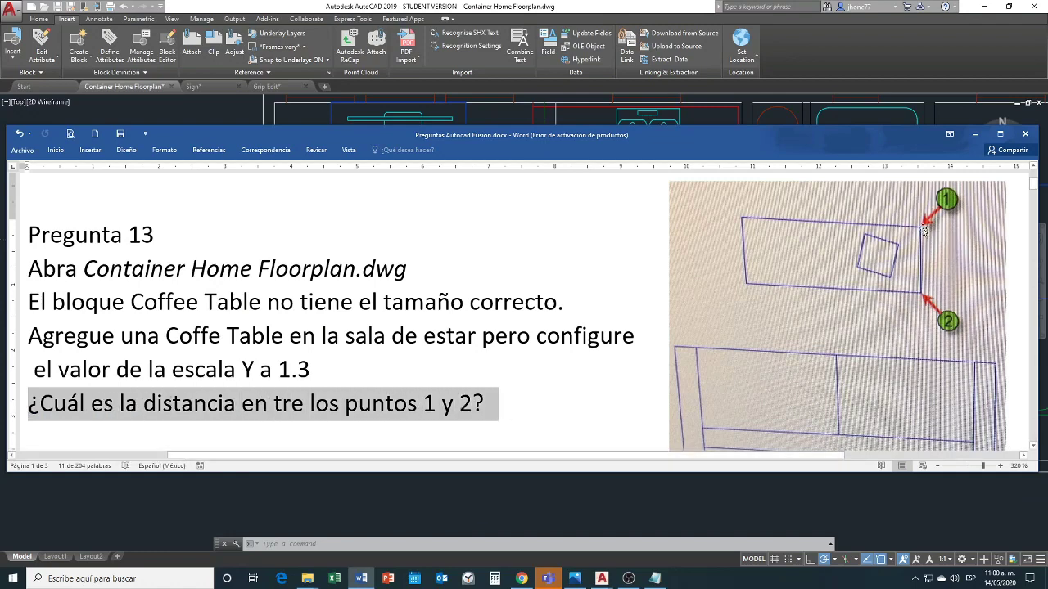
key("ctrl")
key("ctrl")
key("ctrl")
Return to AutoCAD and add a vertical linear dimension between the two right-hand corners of the coffee table.
left_click(636, 12)
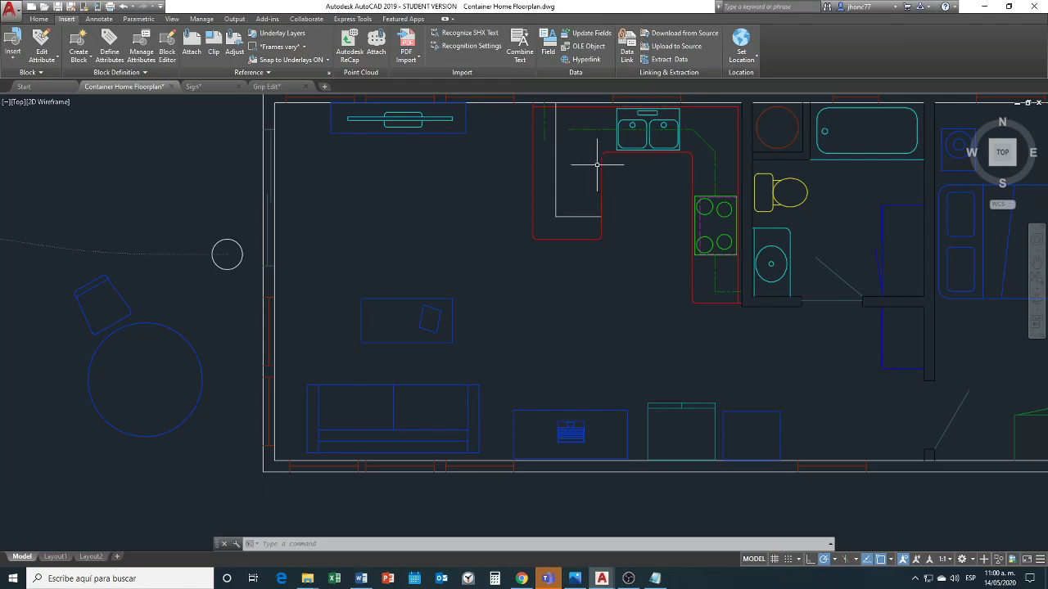
left_click(39, 19)
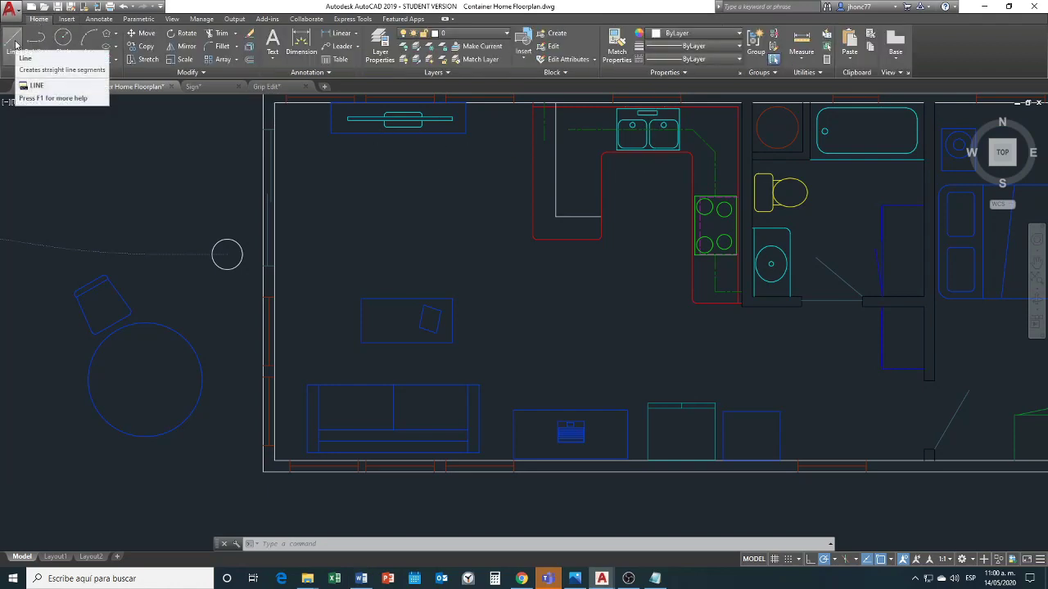
left_click(356, 33)
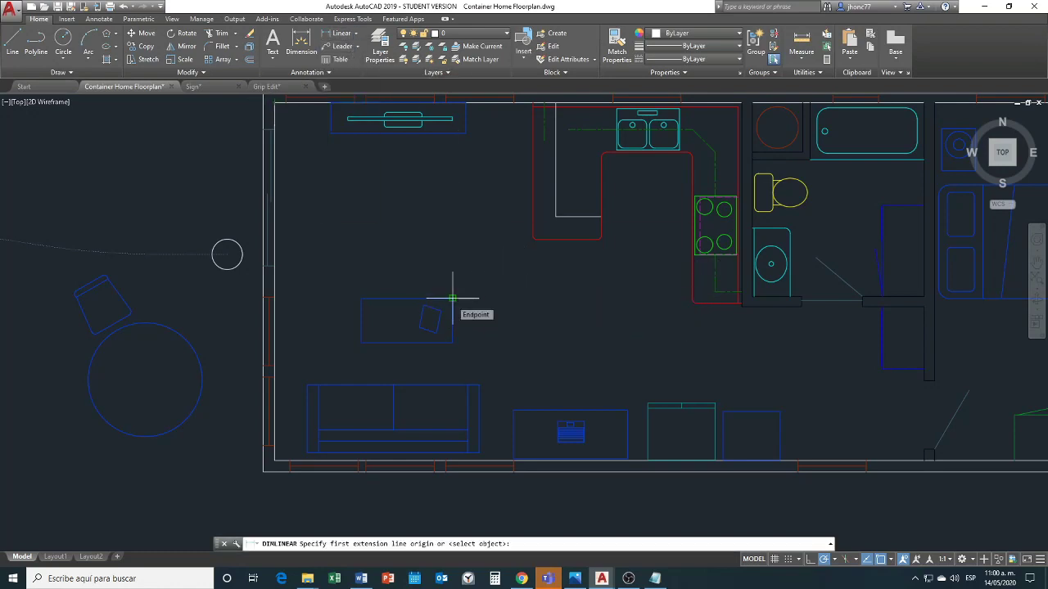
left_click(452, 299)
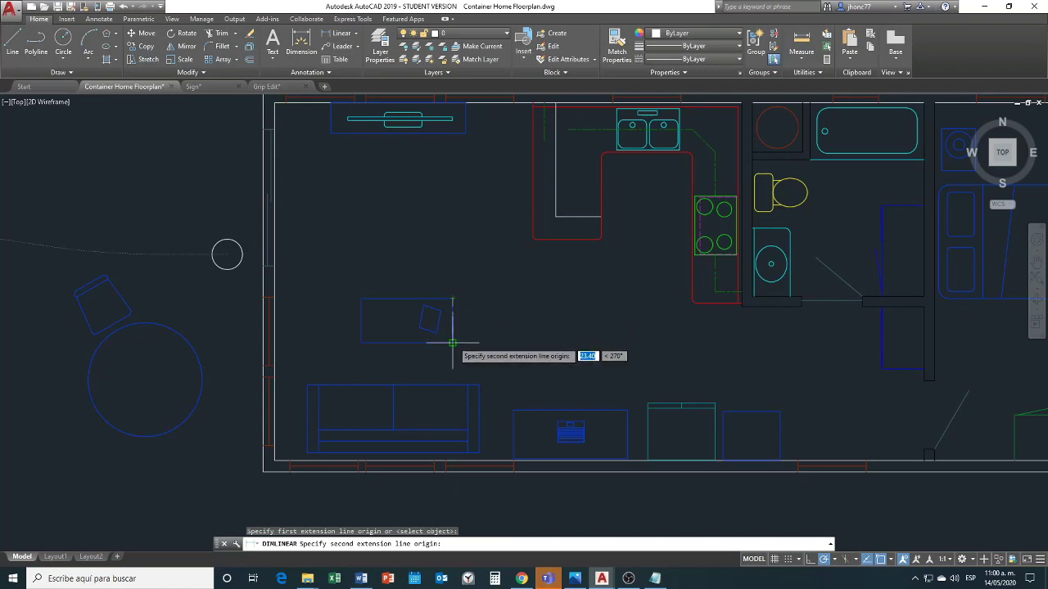
left_click(452, 343)
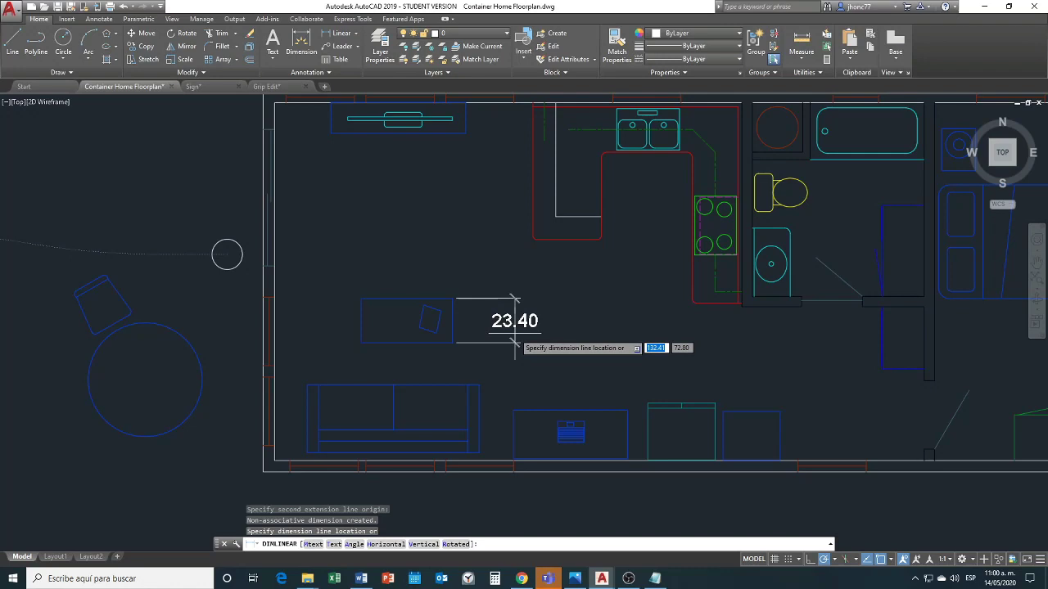
left_click(515, 345)
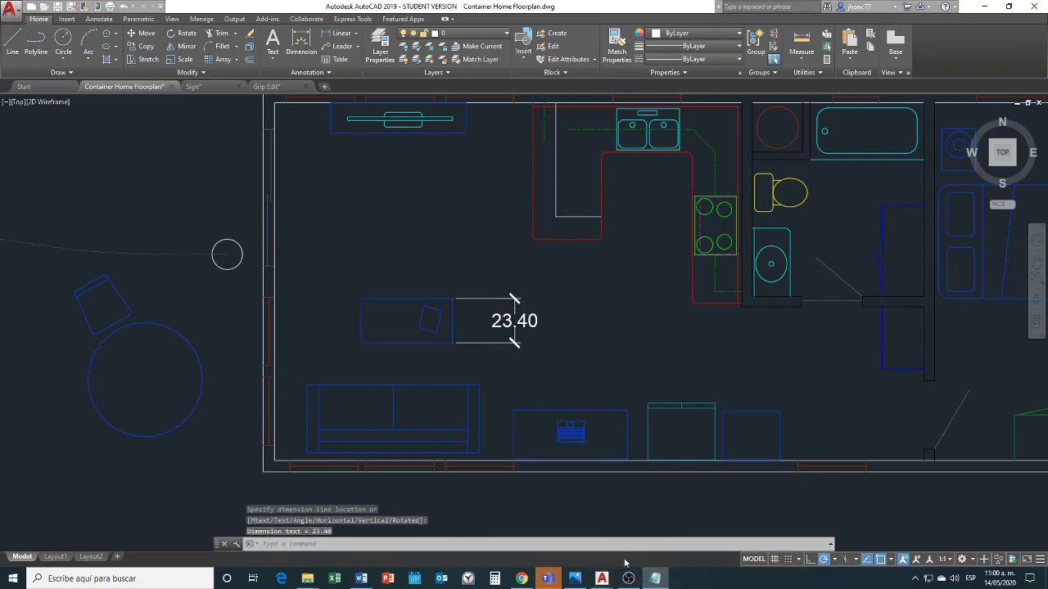
Switch back to the Word document and review question 13's distance question.
mouse_move(576, 582)
mouse_move(364, 583)
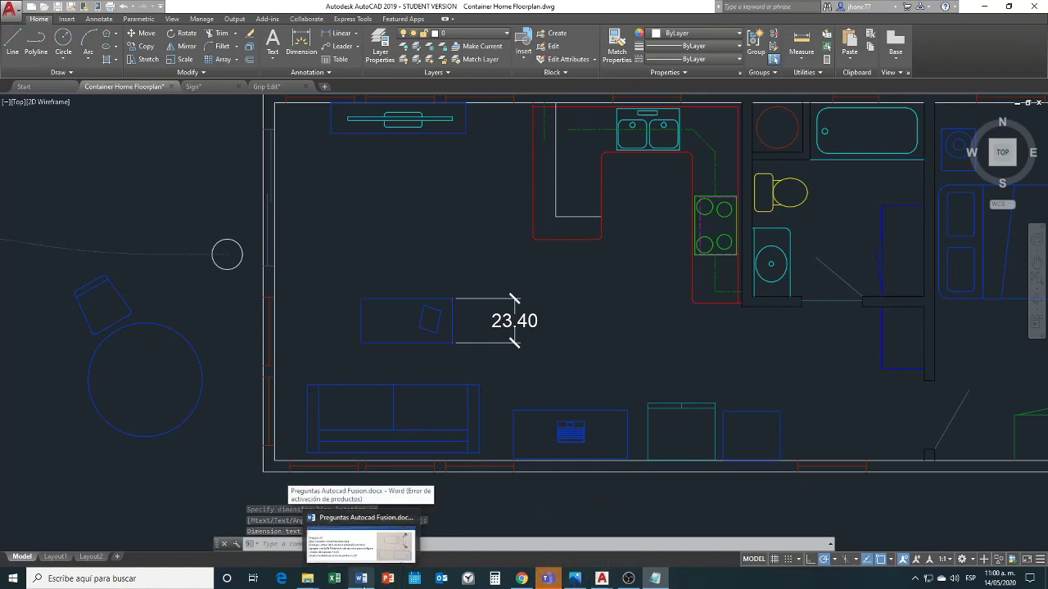
left_click(362, 579)
left_click(224, 403)
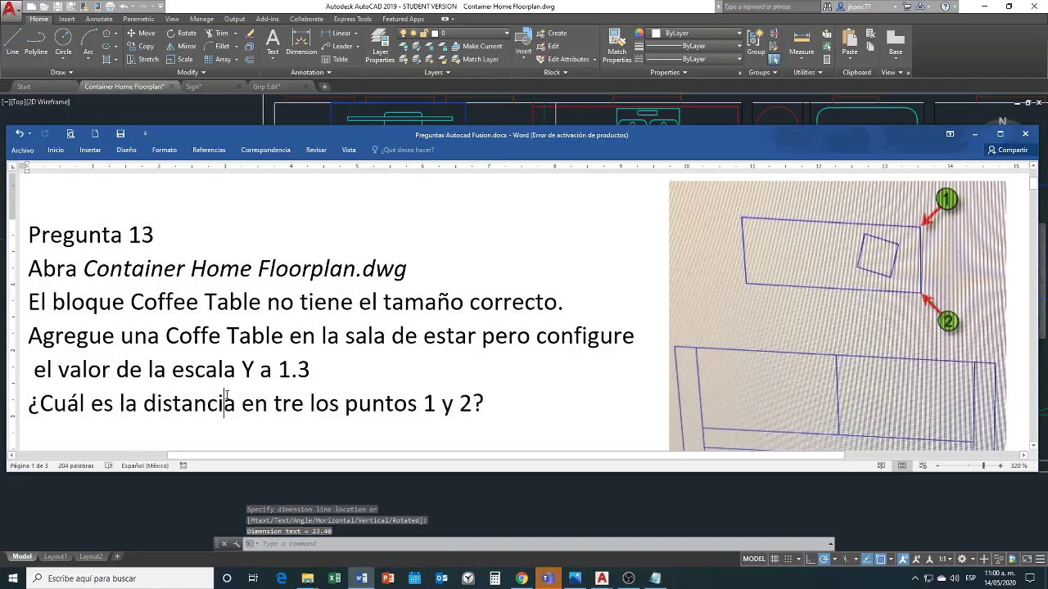
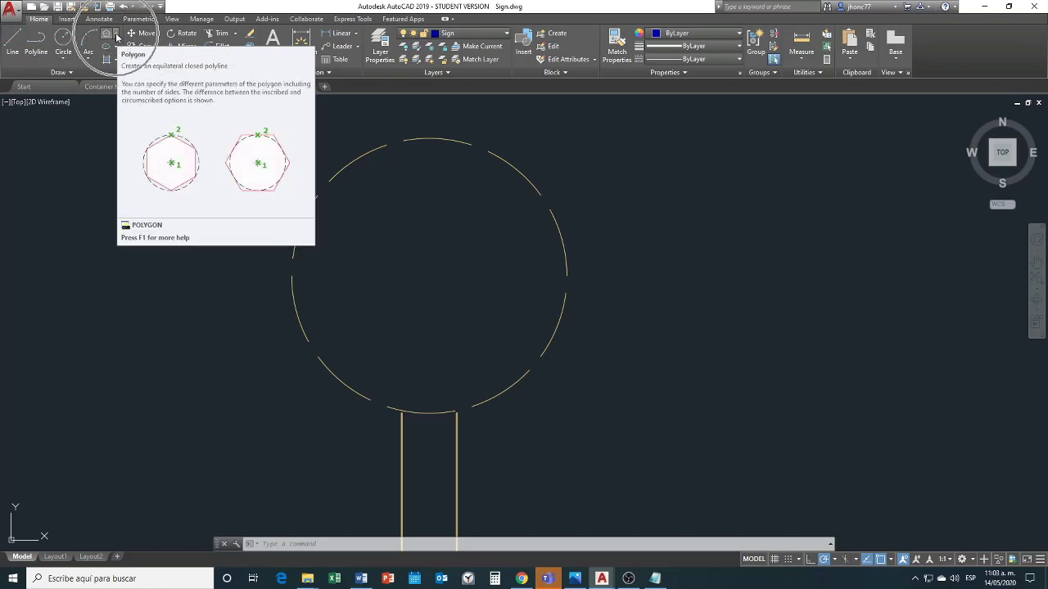
Draw an 8-sided polygon centred on the existing dashed circle, circumscribed about it, with its radius snapped to the circle's top.
left_click(117, 37)
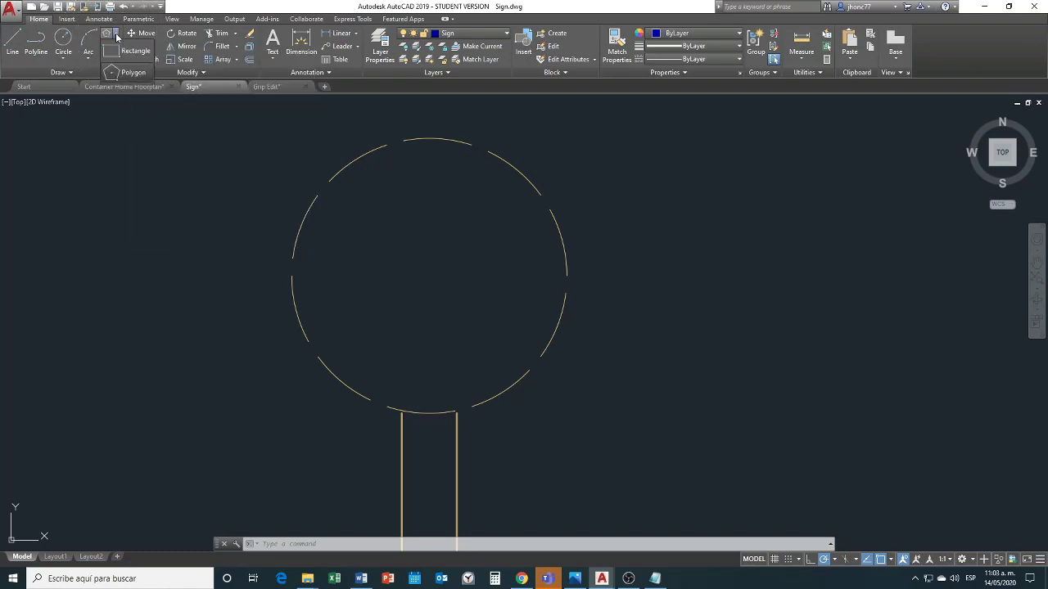
left_click(113, 79)
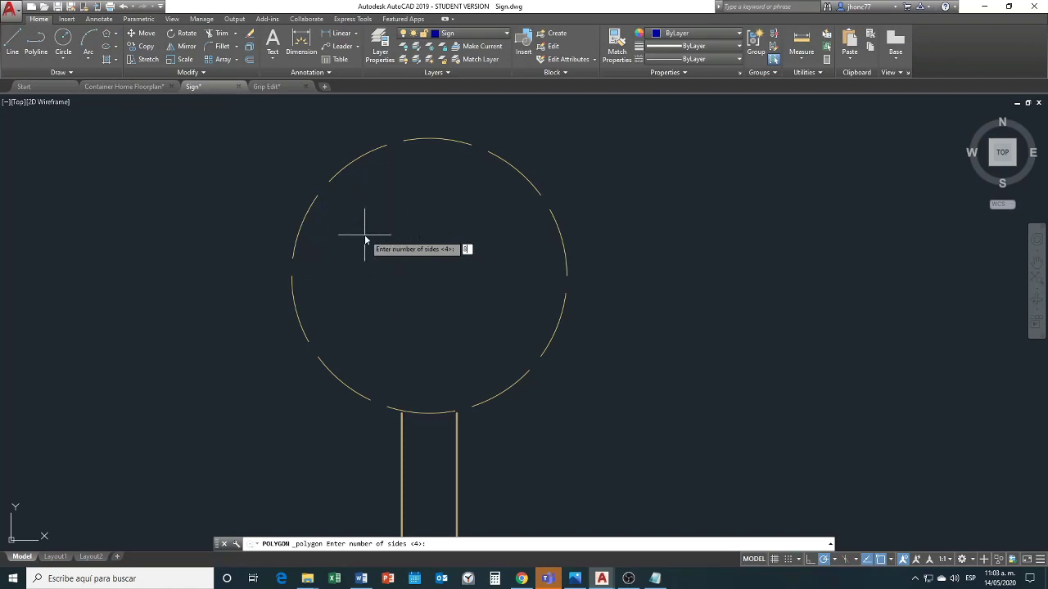
key("Return")
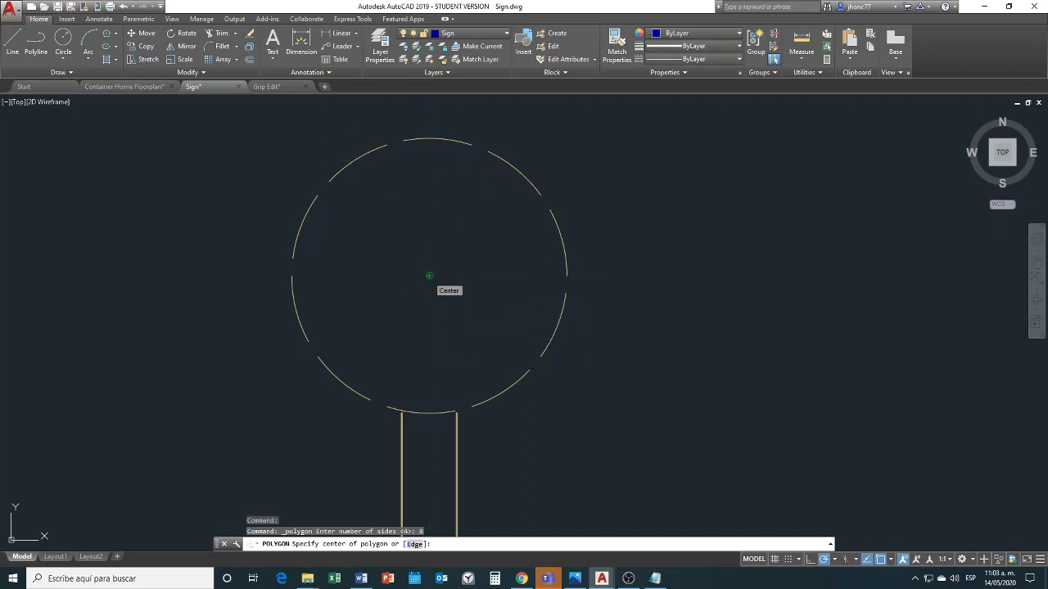
left_click(429, 276)
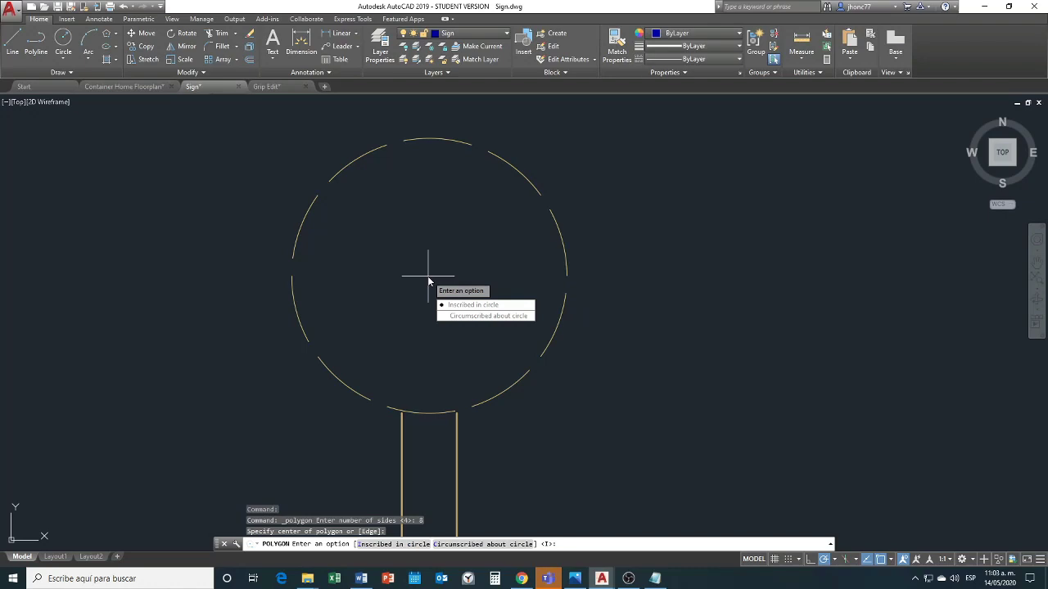
left_click(469, 316)
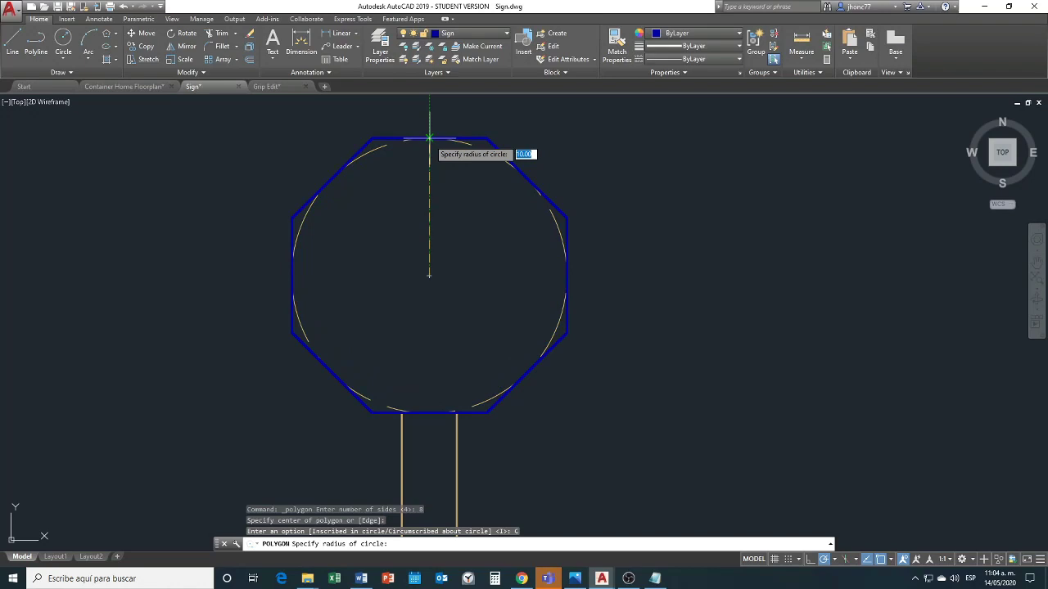
left_click(429, 137)
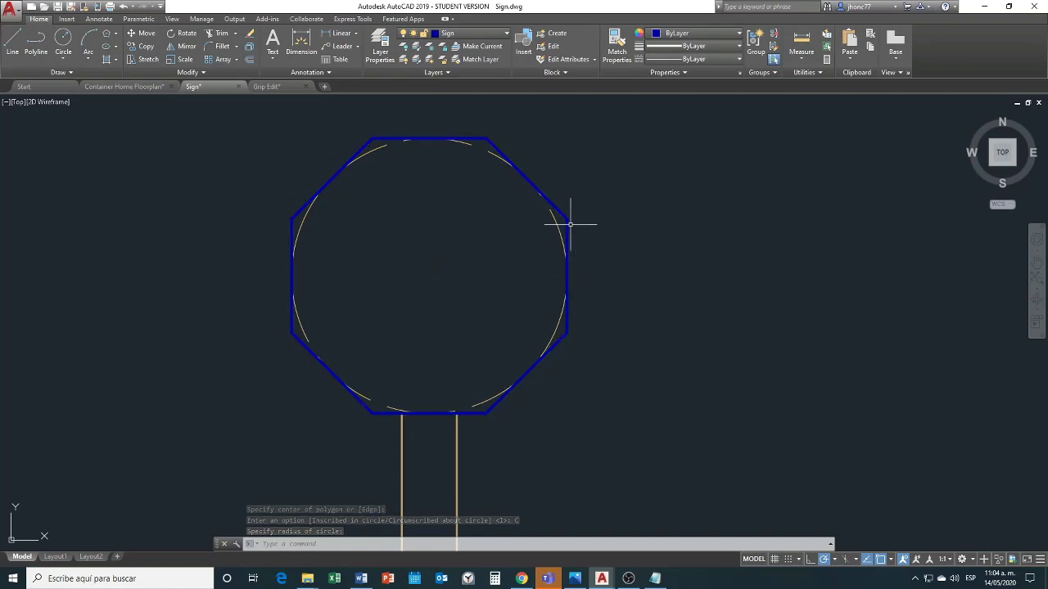
Switch to the Word document, review question 14's request for the new object's area, and minimize the document.
mouse_move(557, 231)
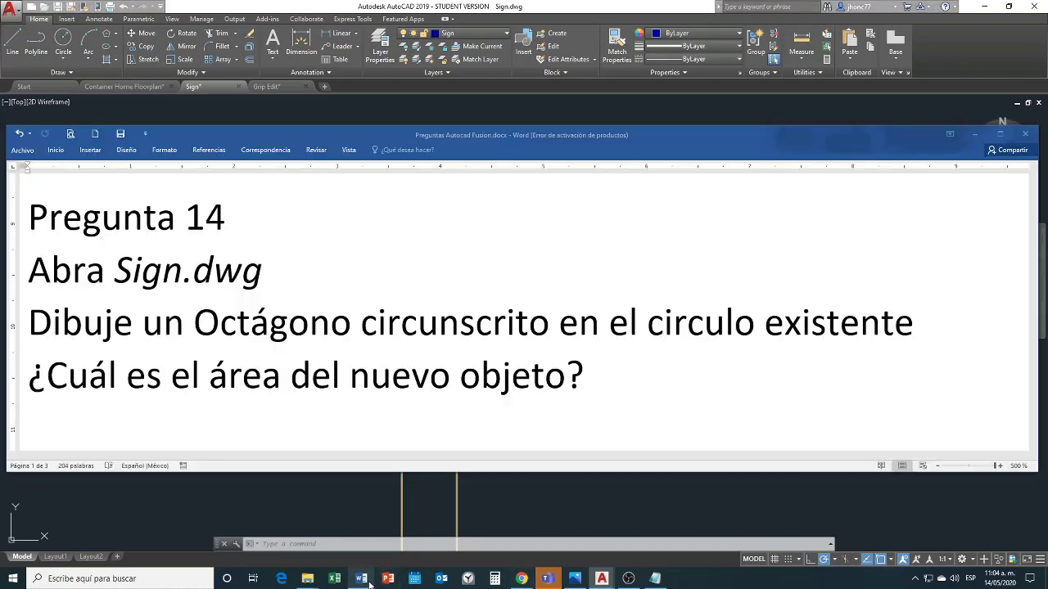
left_click(361, 578)
left_click_drag(28, 378, 607, 381)
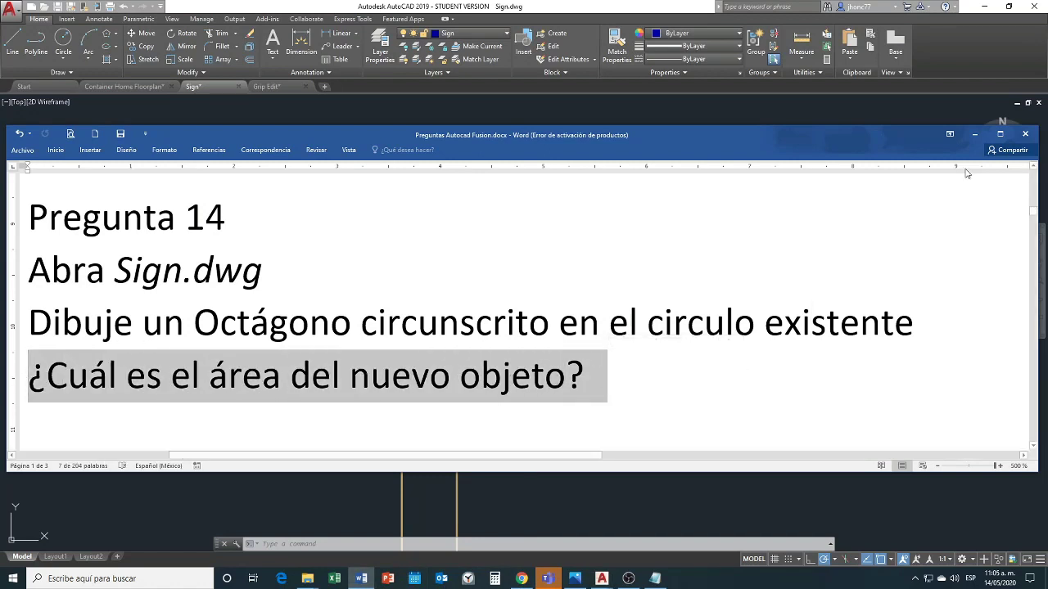
left_click(975, 136)
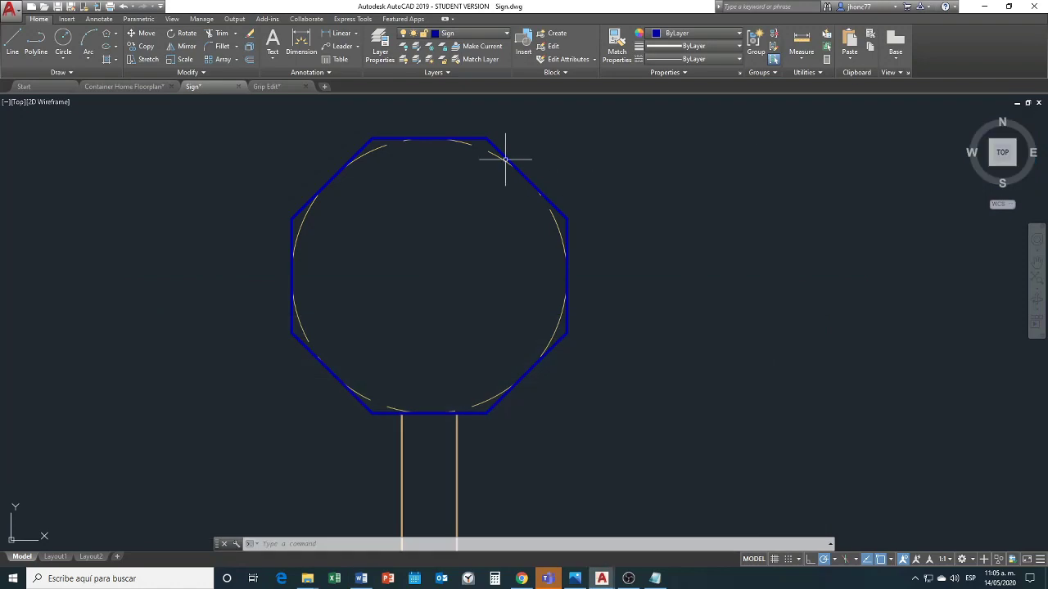
Select the octagon in AutoCAD and check its area in its properties.
mouse_move(366, 144)
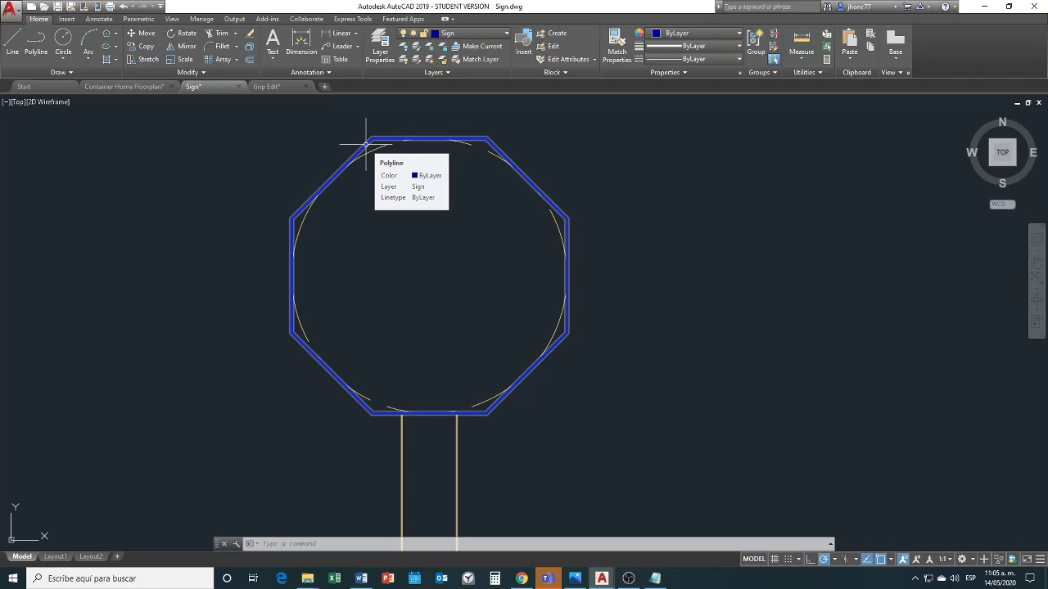
right_click(365, 144)
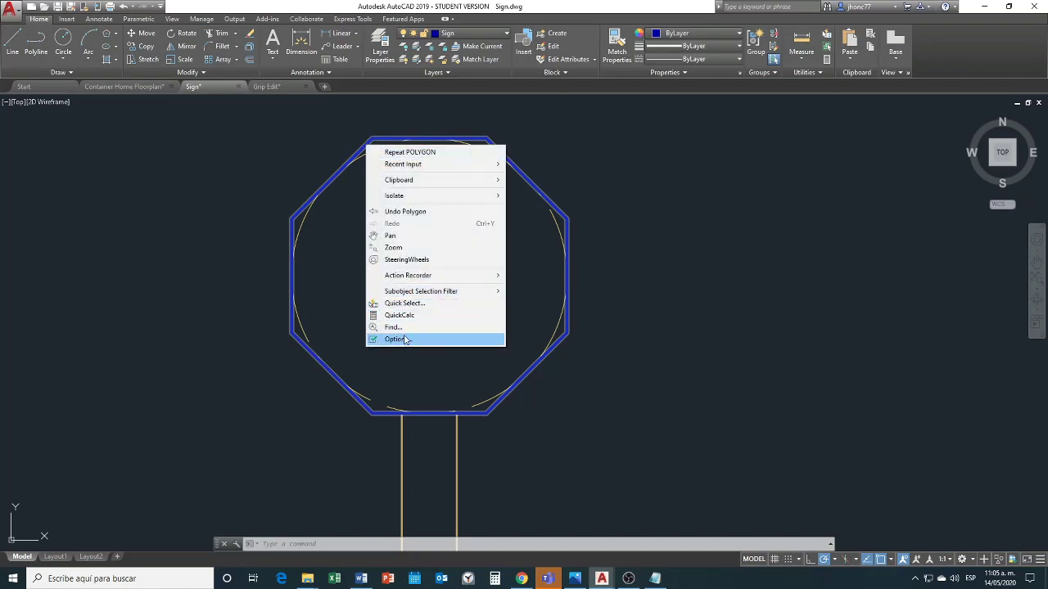
left_click(300, 212)
right_click(299, 217)
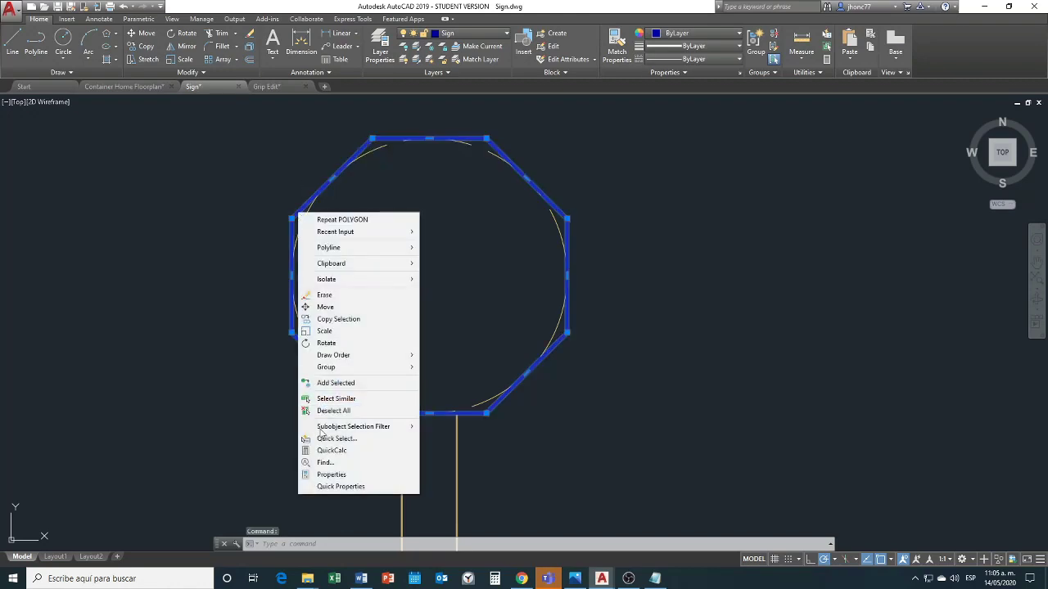
left_click(331, 475)
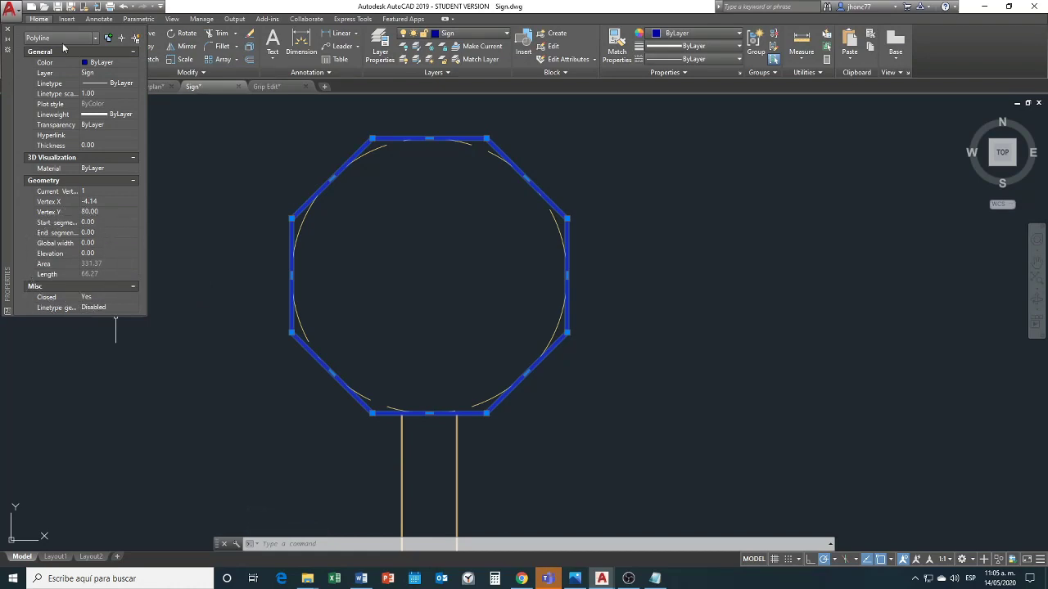
left_click(8, 31)
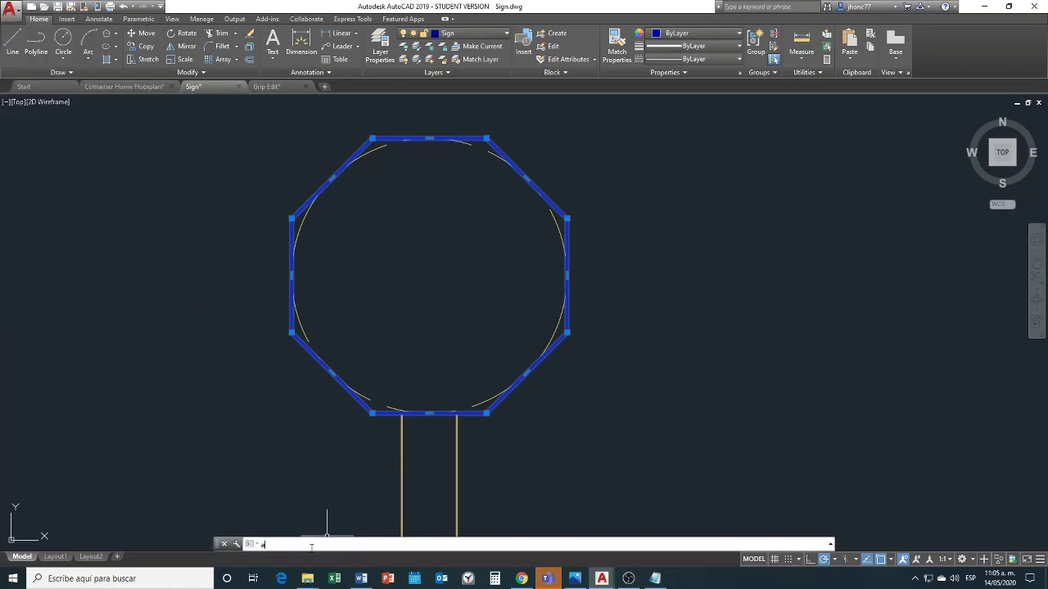
Measure the octagon's area using the AREA command with the Object option.
key("Return")
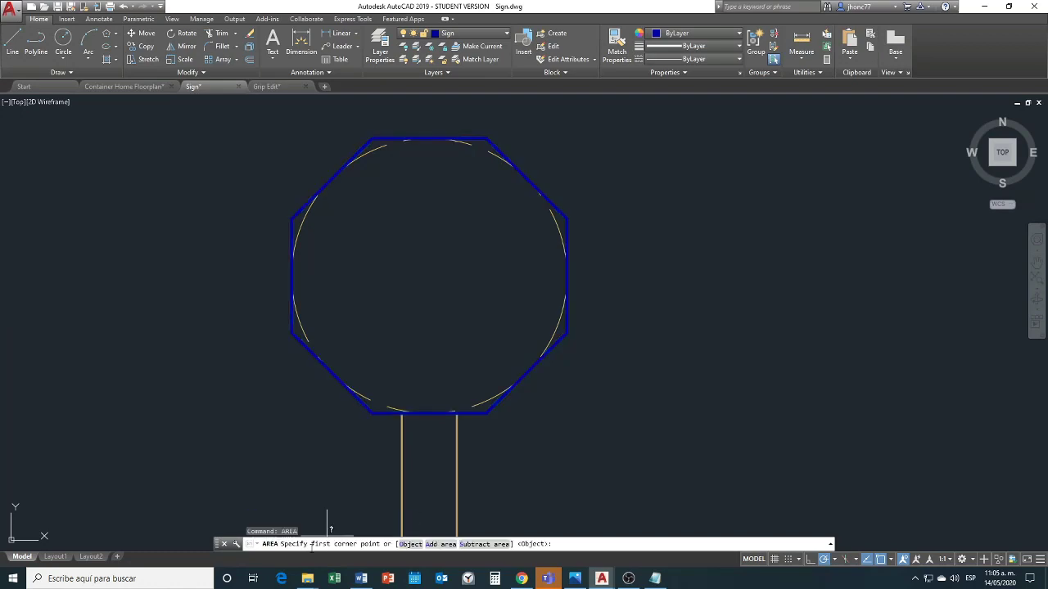
left_click(411, 546)
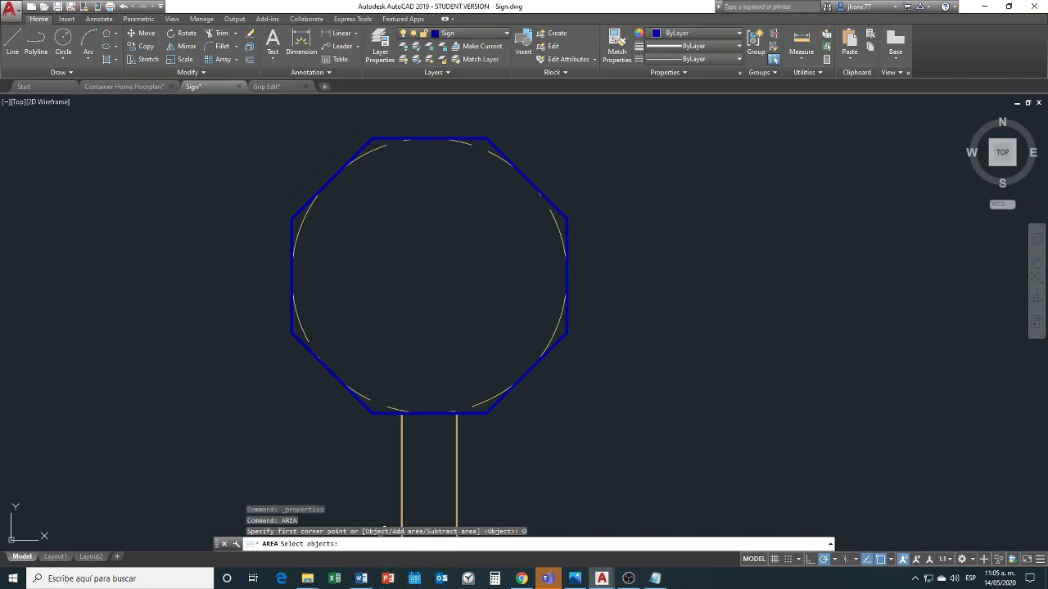
left_click(295, 331)
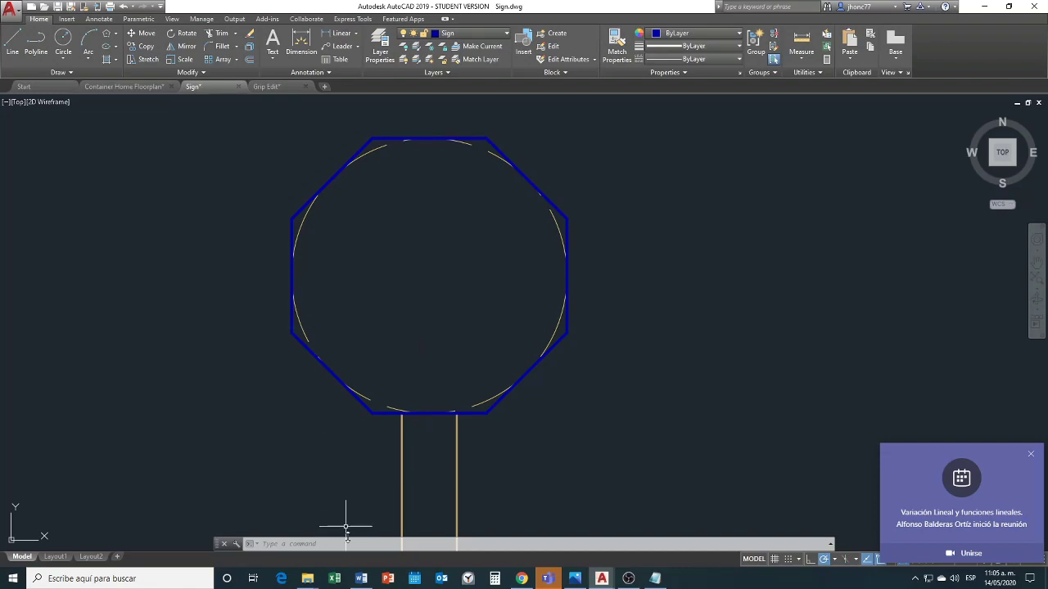
Switch to the Word document and read question 15, noting which drawing has to be opened.
left_click(360, 578)
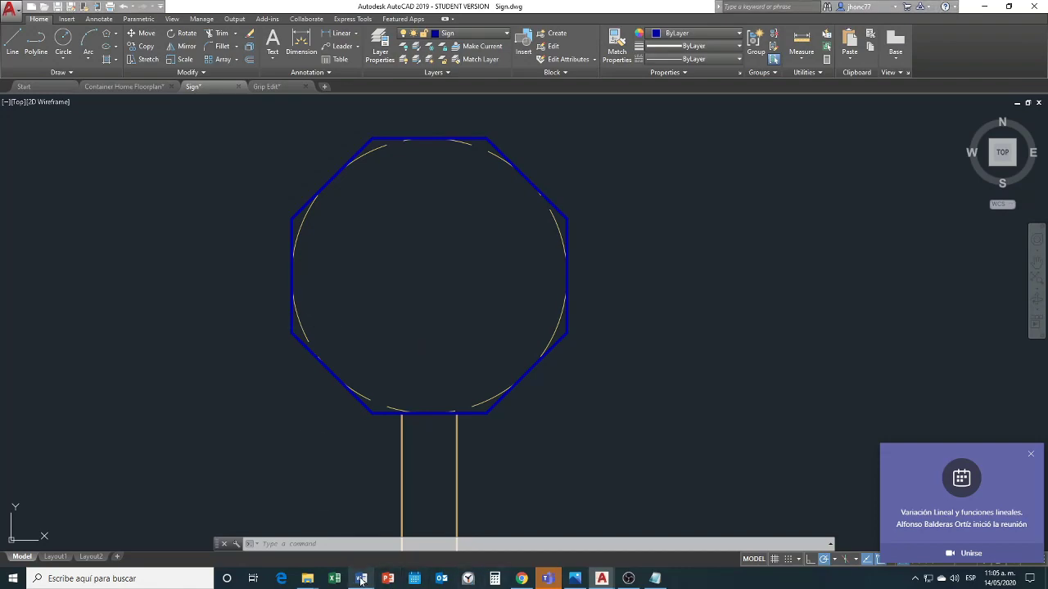
left_click(386, 407)
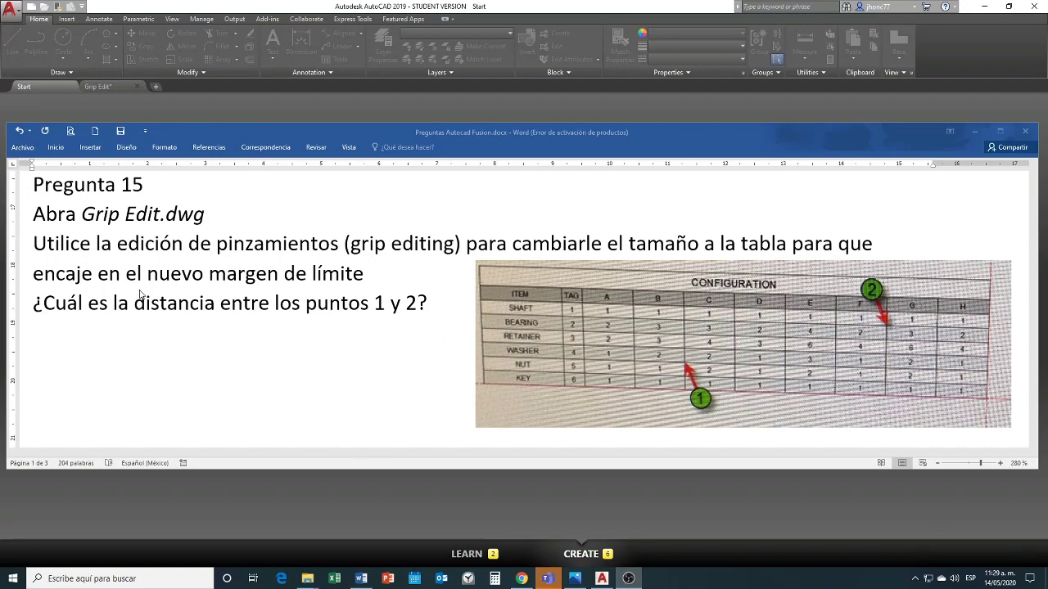
left_click(40, 225)
left_click_drag(34, 215, 177, 214)
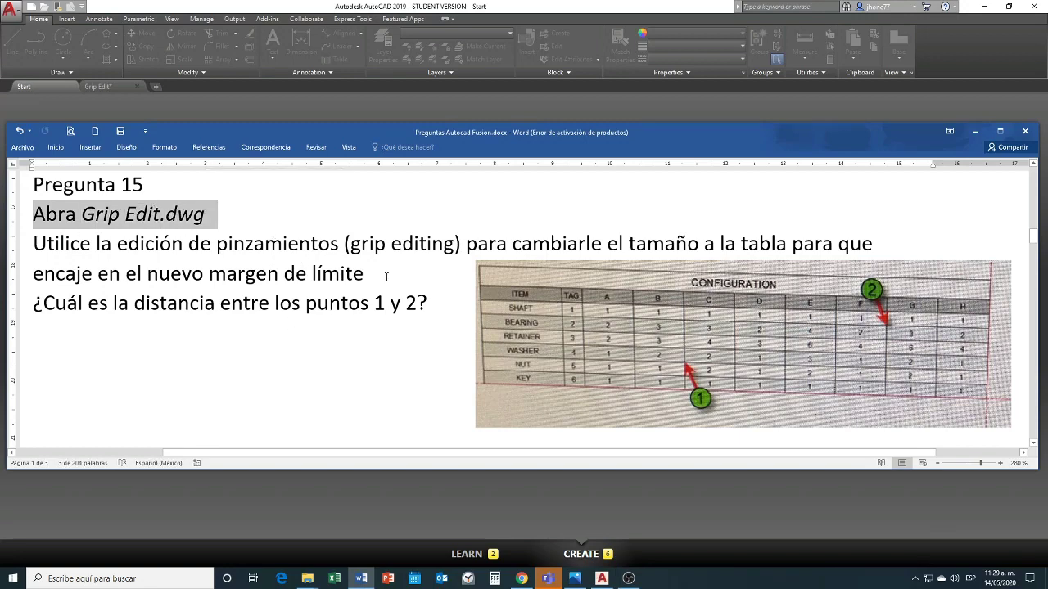
Return to AutoCAD, open Grip Edit.dwg from the Plantillas folder and bring that drawing into view.
left_click(253, 6)
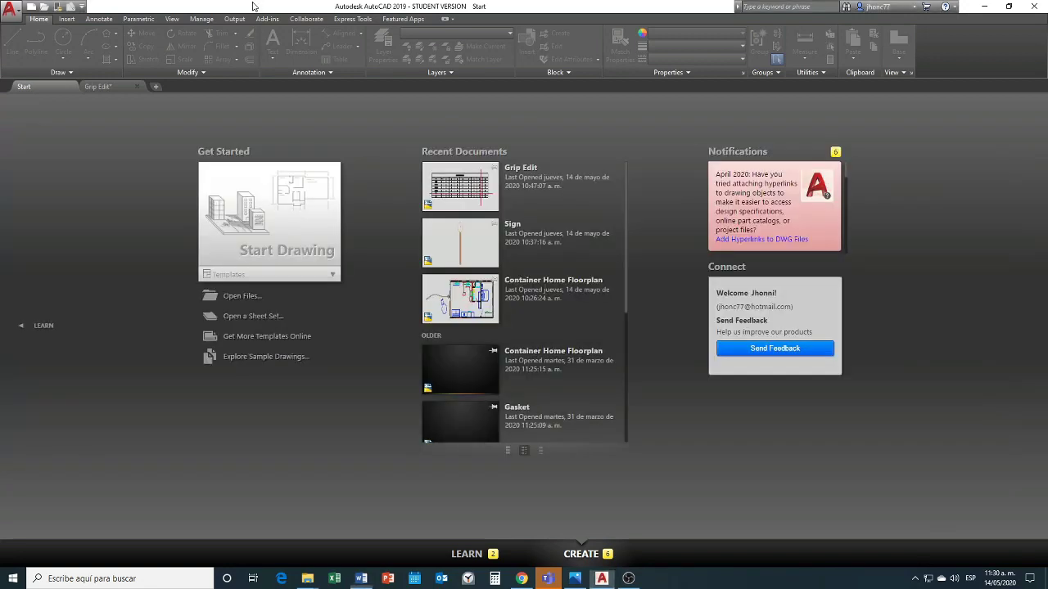
left_click(44, 7)
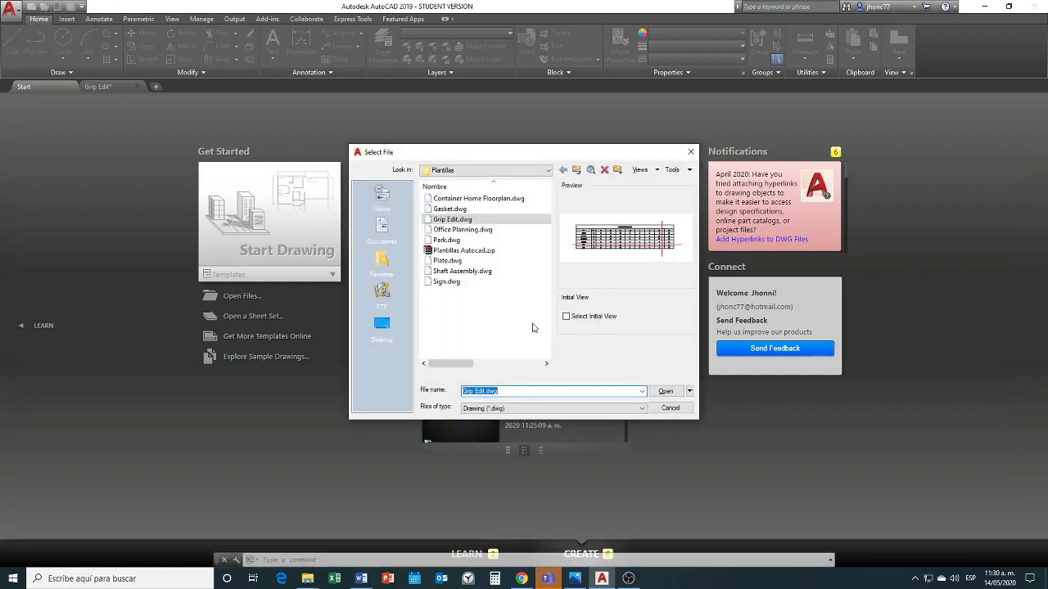
left_click(450, 221)
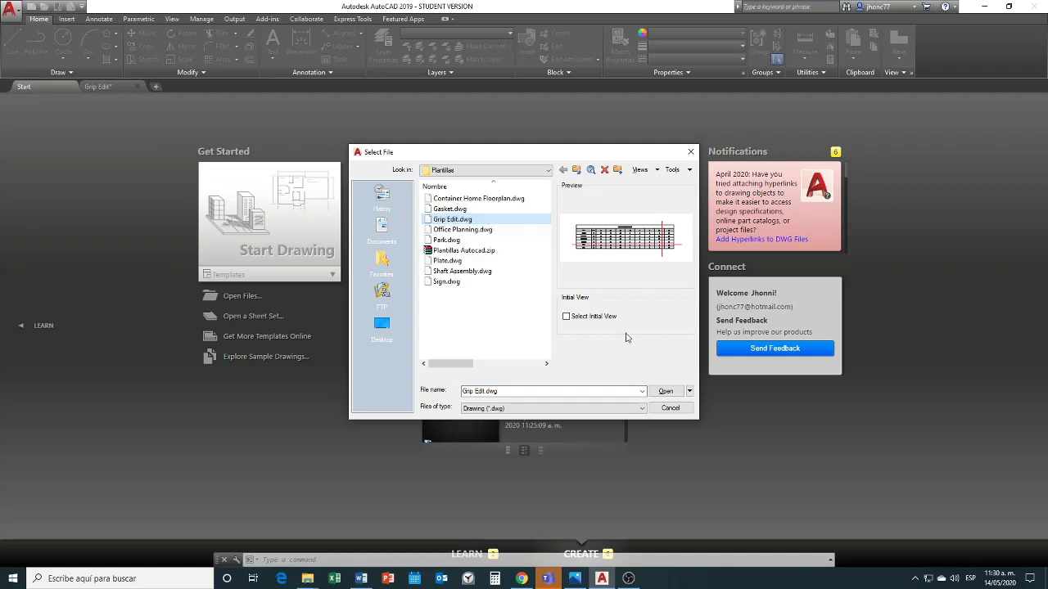
left_click(666, 392)
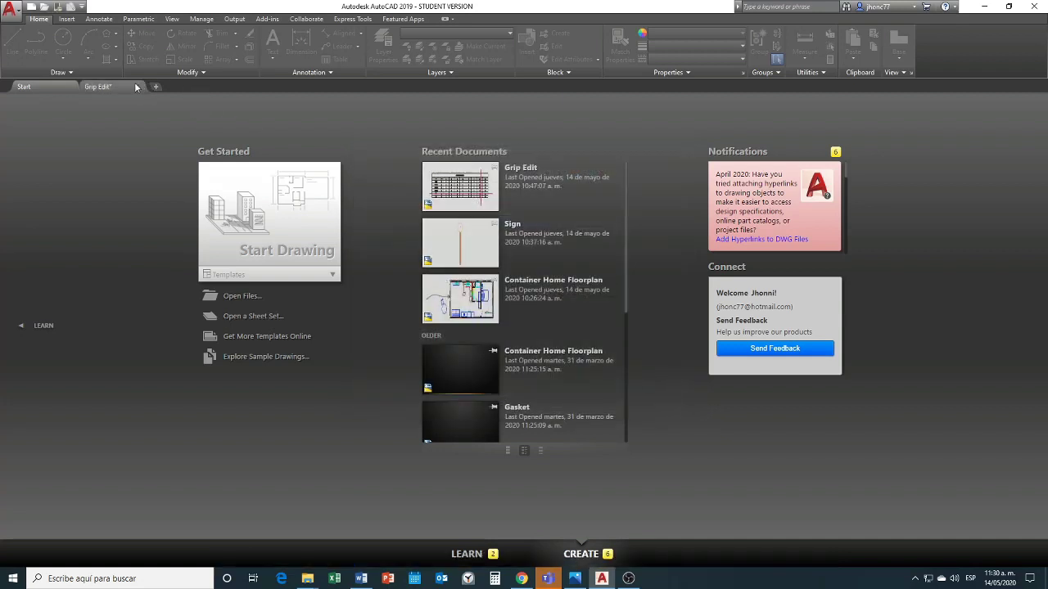
left_click(98, 87)
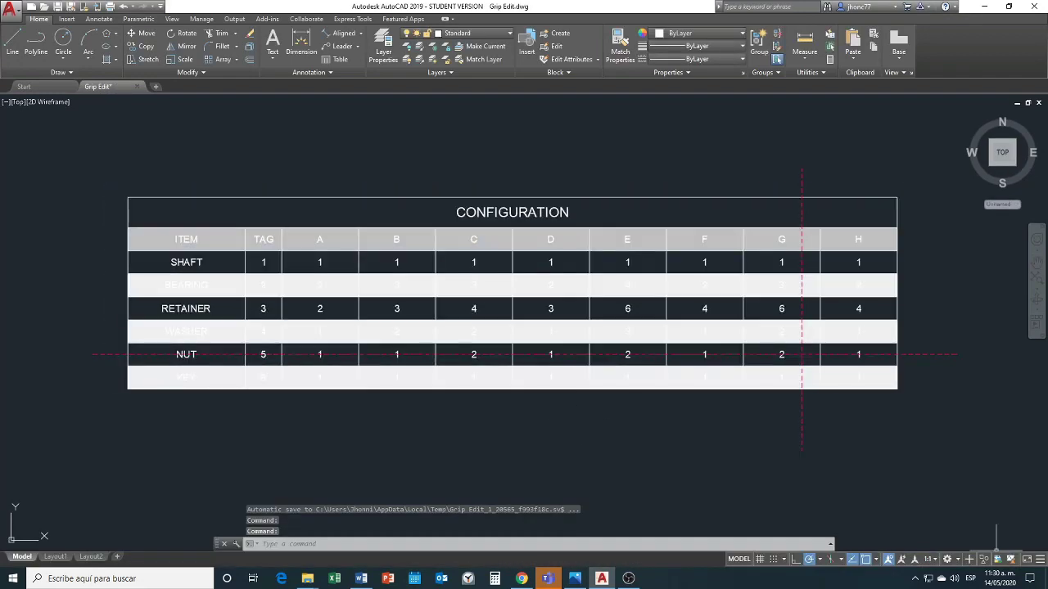
Switch to the Word document and review question 15's instruction to resize the table by grip editing to the new margins.
left_click(362, 580)
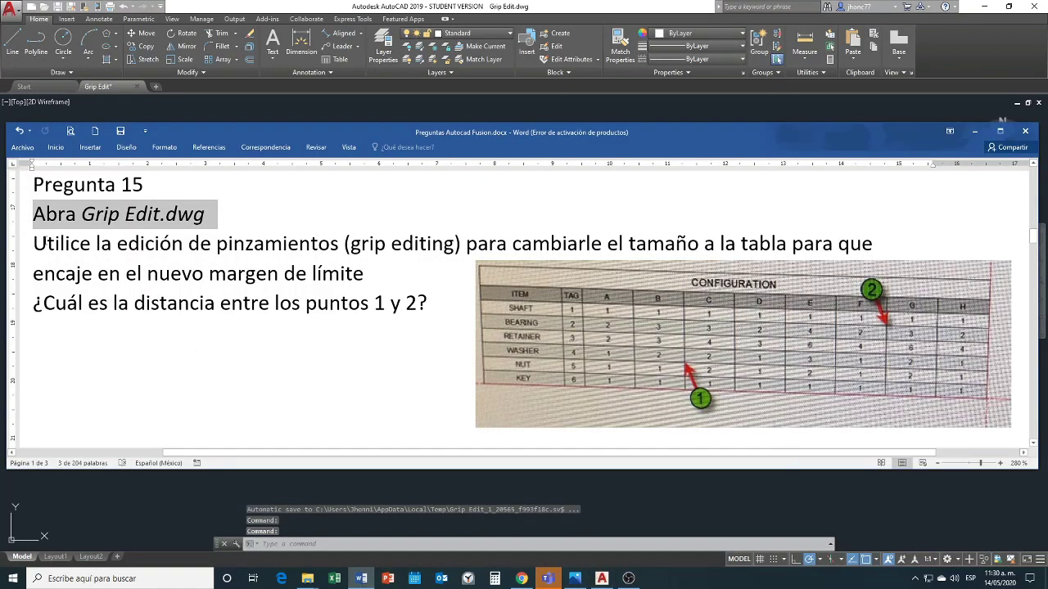
left_click_drag(41, 243, 862, 235)
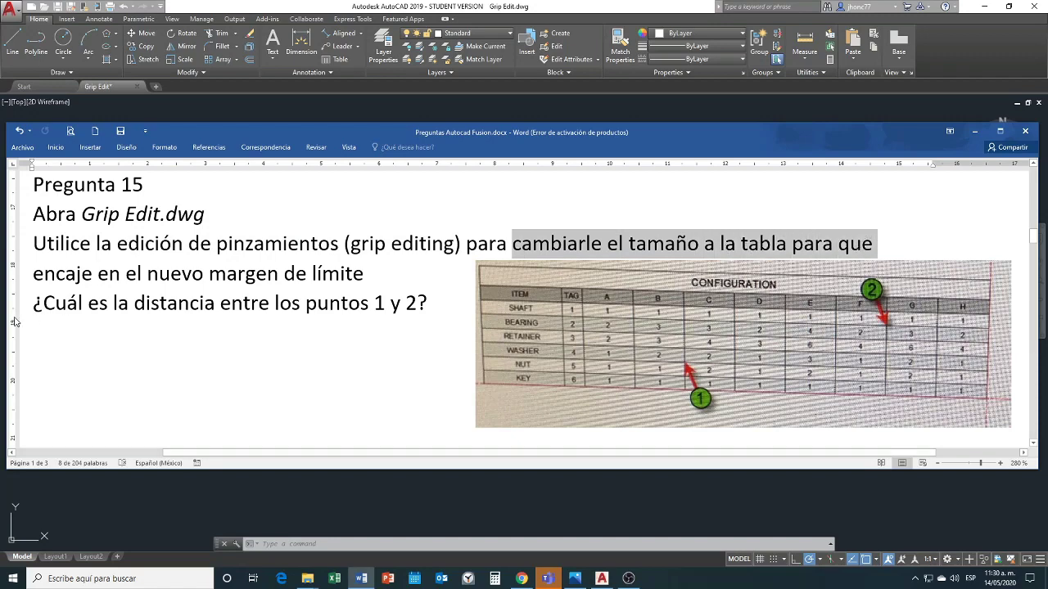
left_click_drag(36, 279, 351, 273)
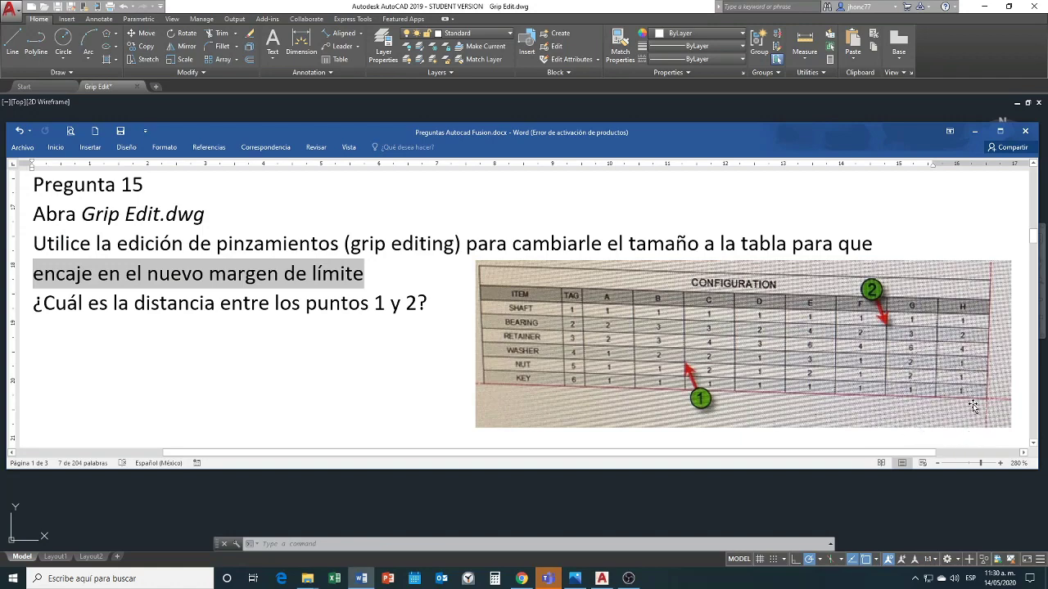
Return to AutoCAD and stretch the whole configuration table uniformly from its lower-right corner grip to the intersection of the dashed margin lines.
left_click(466, 3)
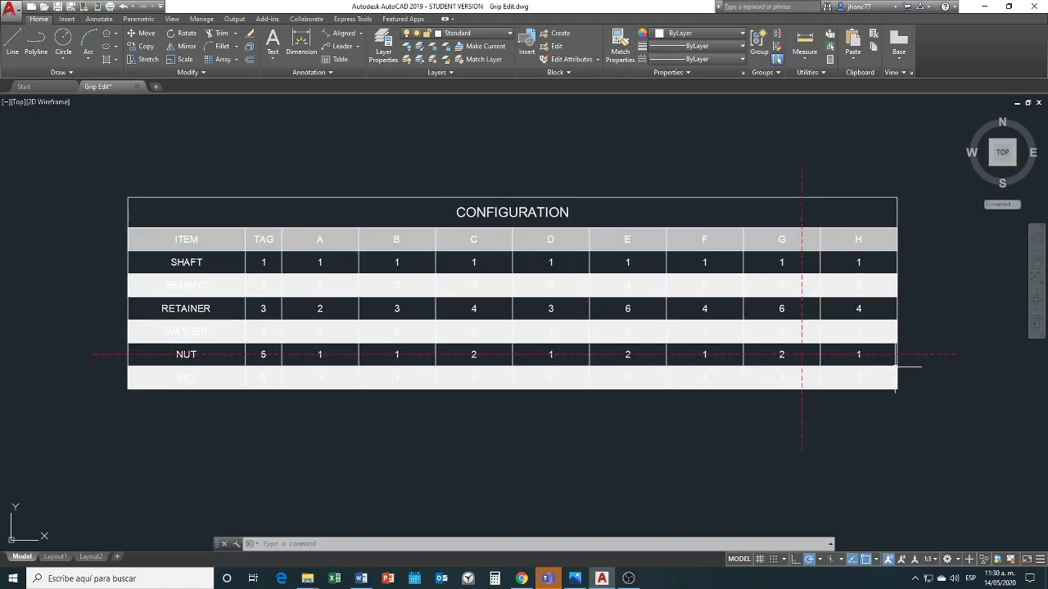
left_click(877, 289)
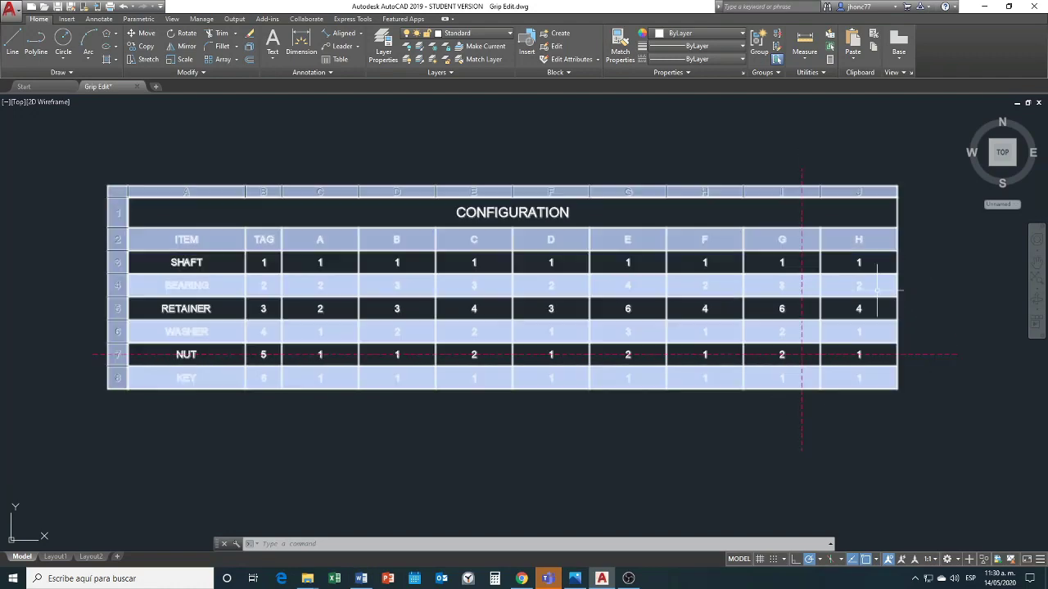
left_click(782, 285)
left_click(496, 208)
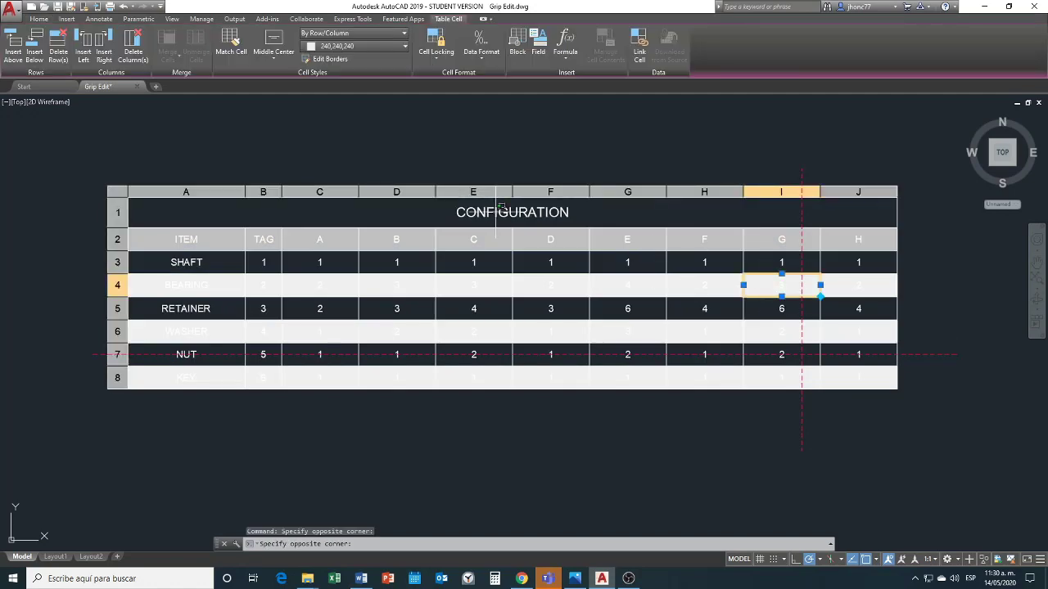
left_click(659, 240)
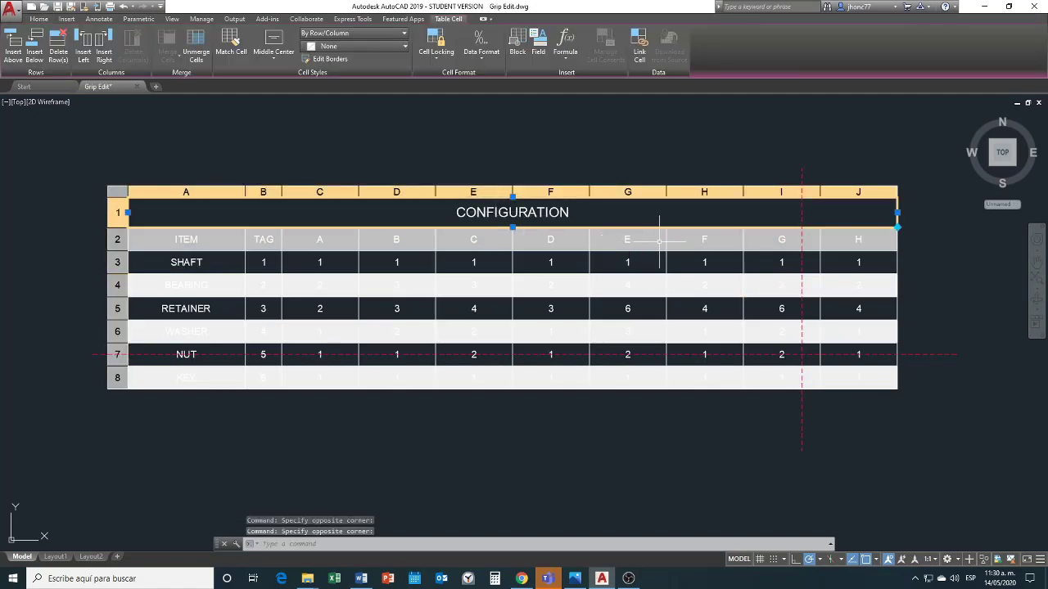
left_click(883, 391)
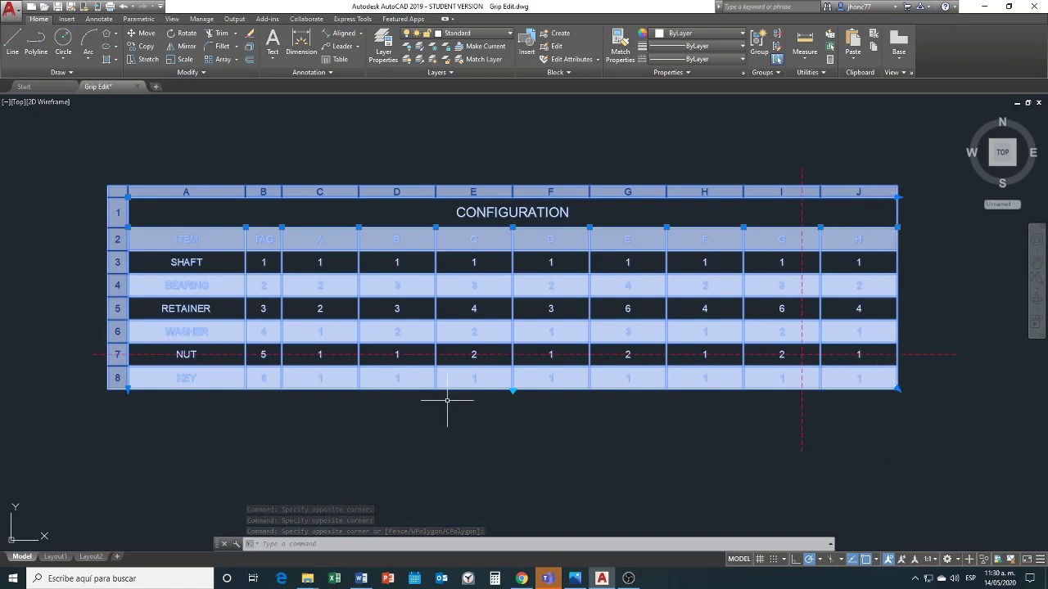
key("ctrl")
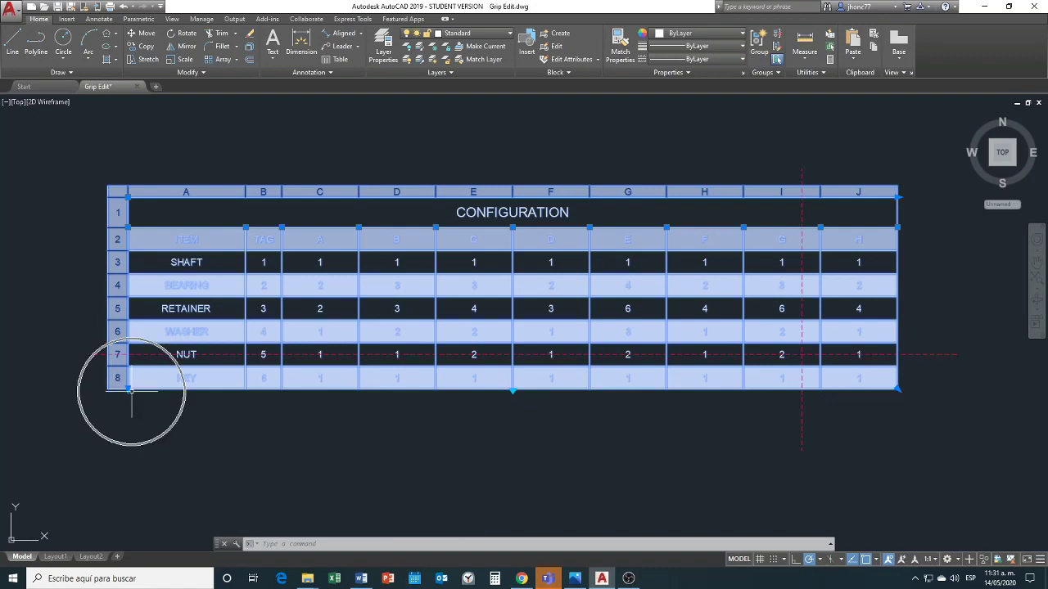
key("ctrl")
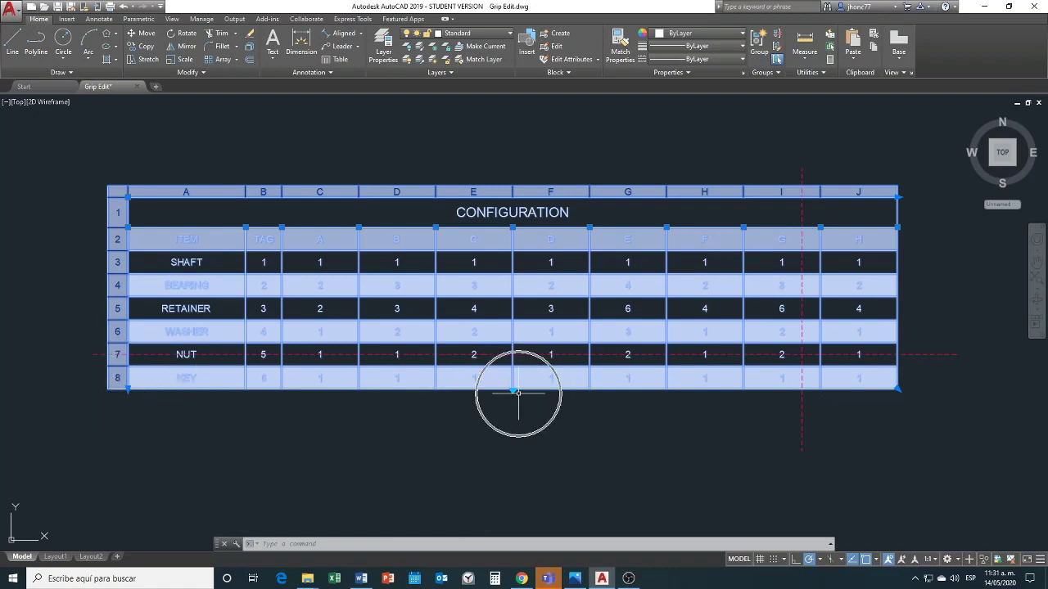
left_click(897, 390)
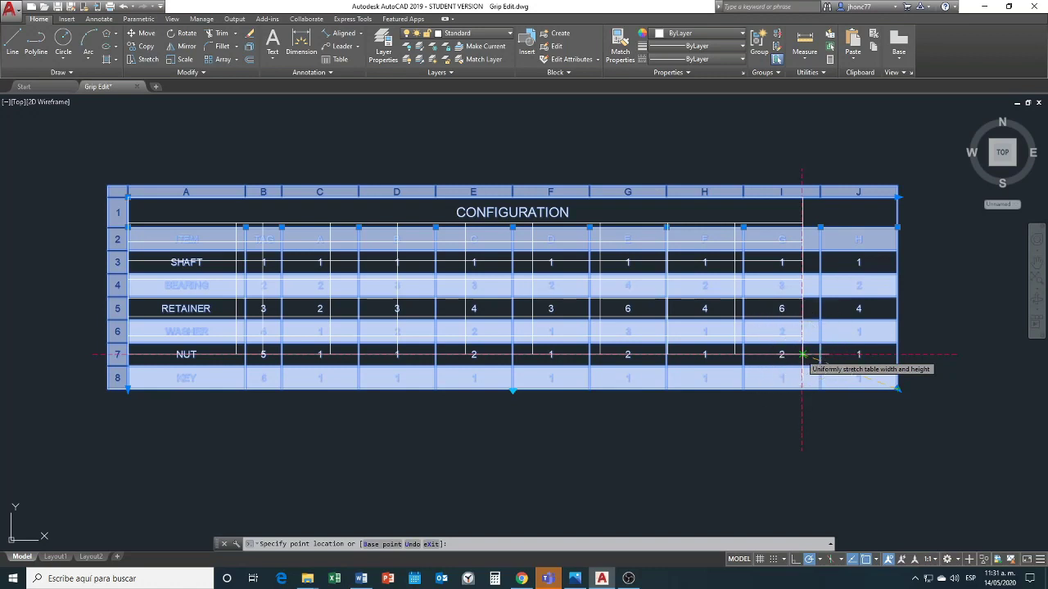
left_click(802, 354)
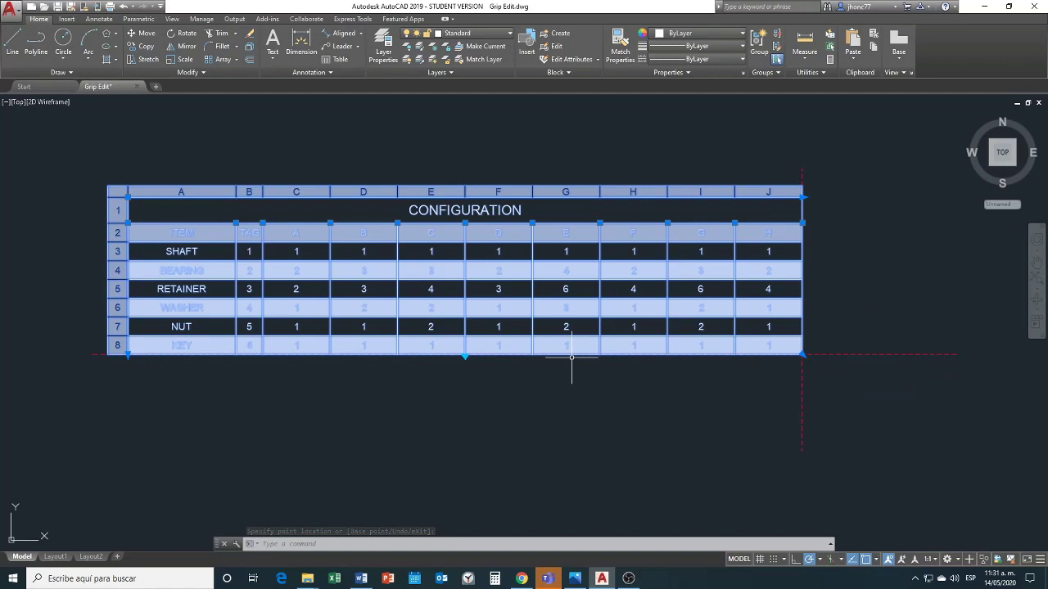
key("ctrl")
key("ctrl")
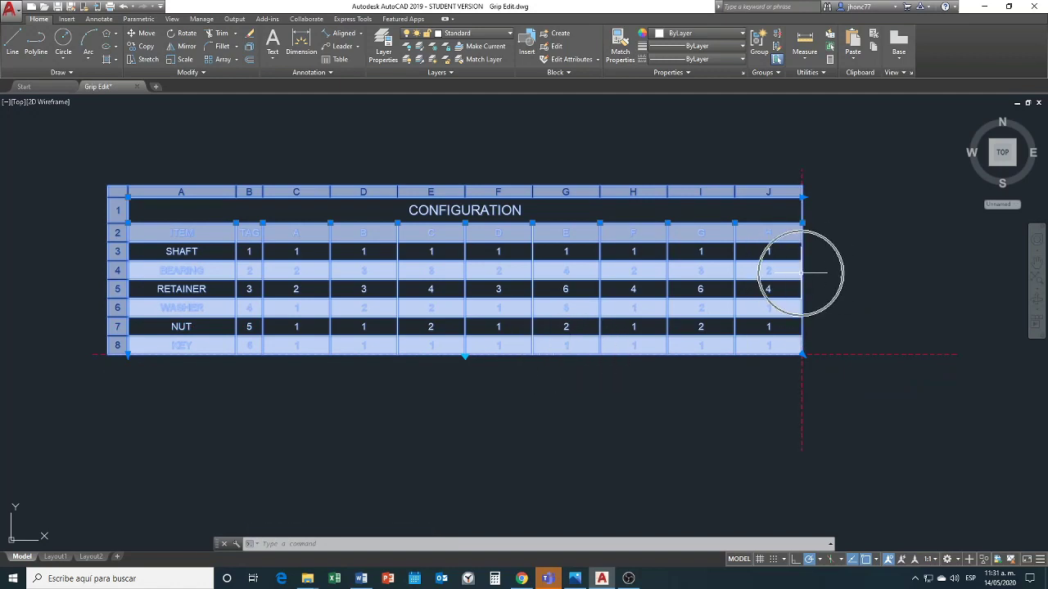
key("ctrl")
key("ctrl")
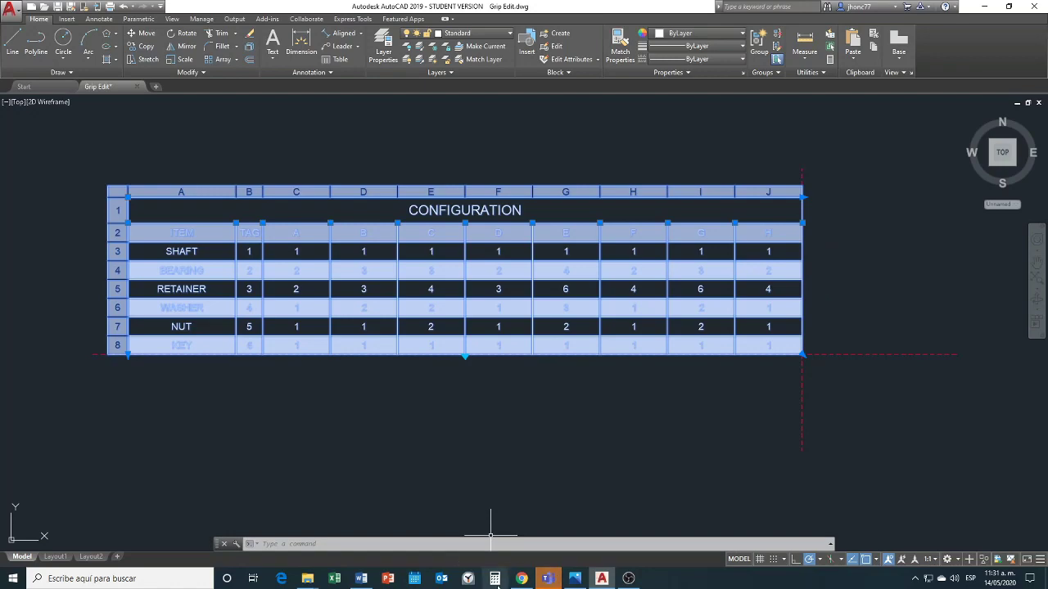
Switch to the Word document and highlight question 15's distance question, noting where points 1 and 2 lie on the table.
left_click(361, 579)
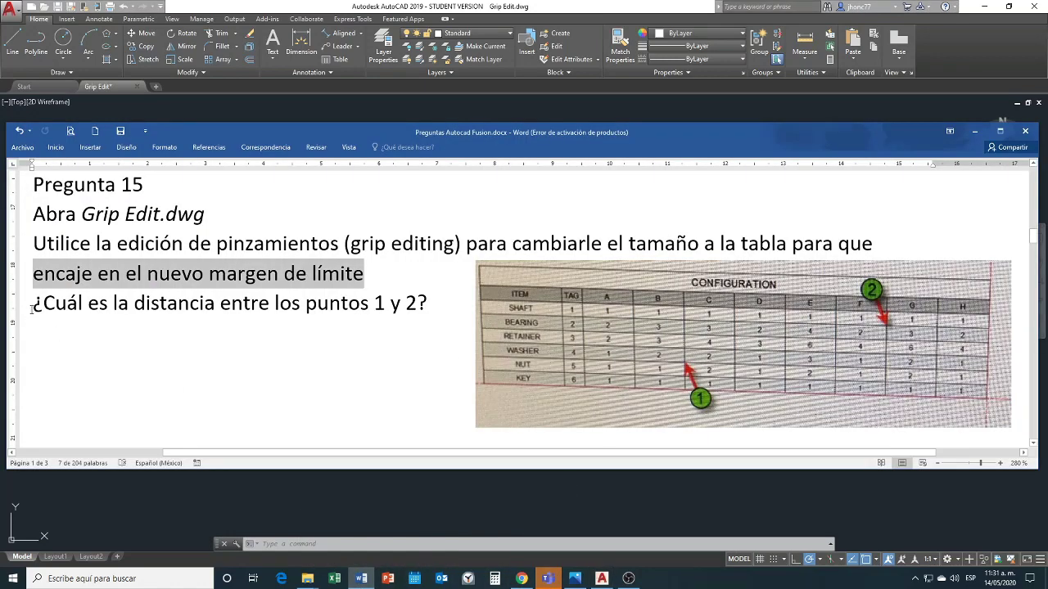
left_click_drag(31, 308, 430, 302)
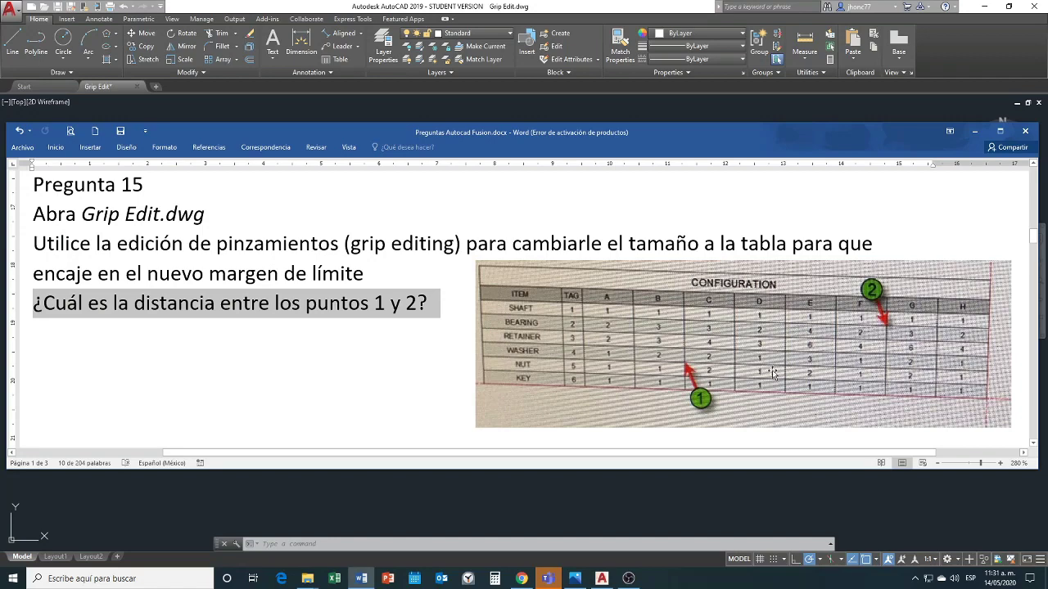
key("ctrl")
key("ctrl")
key("ctrl")
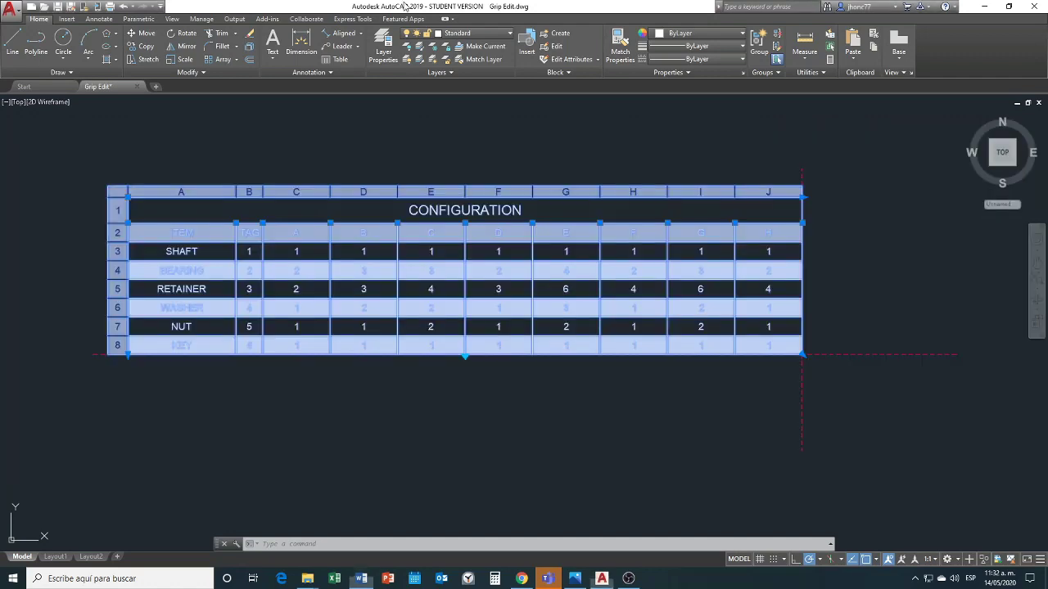
Return to AutoCAD, deselect the table and make Boundary the current layer.
left_click(405, 7)
left_click(413, 128)
key("Escape")
key("Escape")
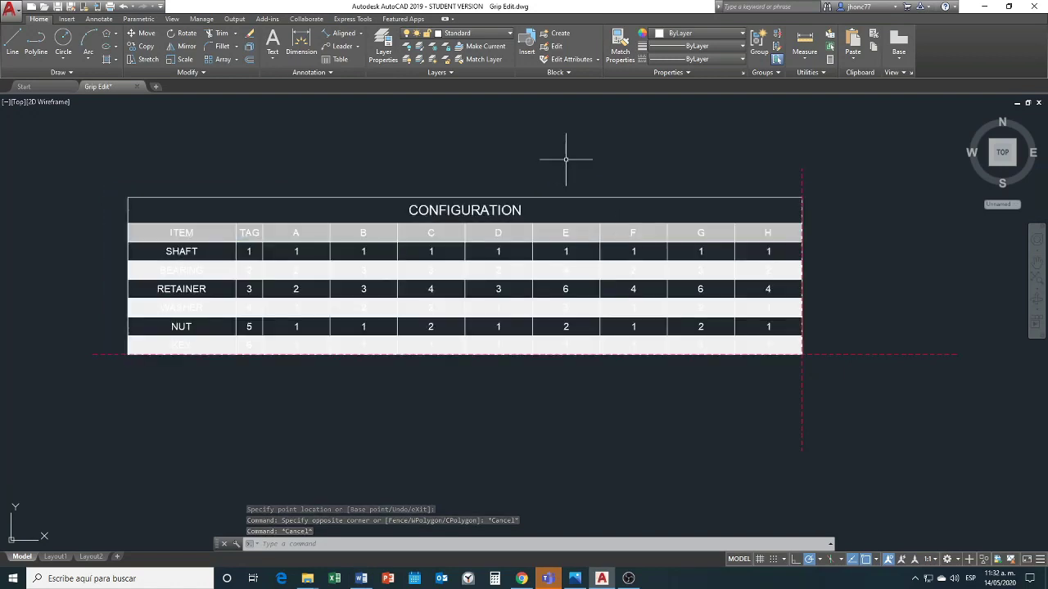
left_click(542, 147)
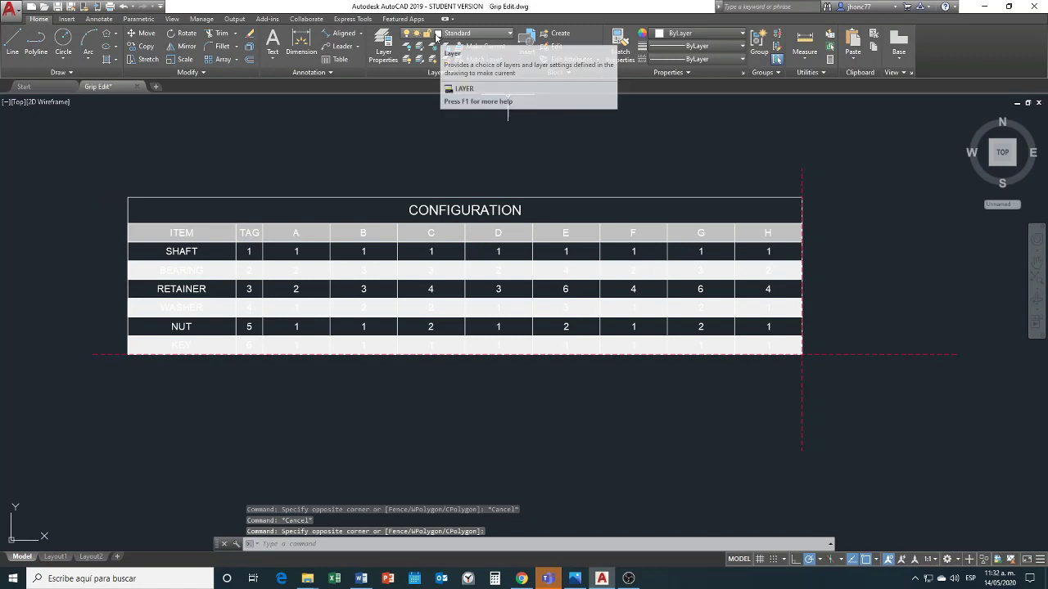
left_click(508, 35)
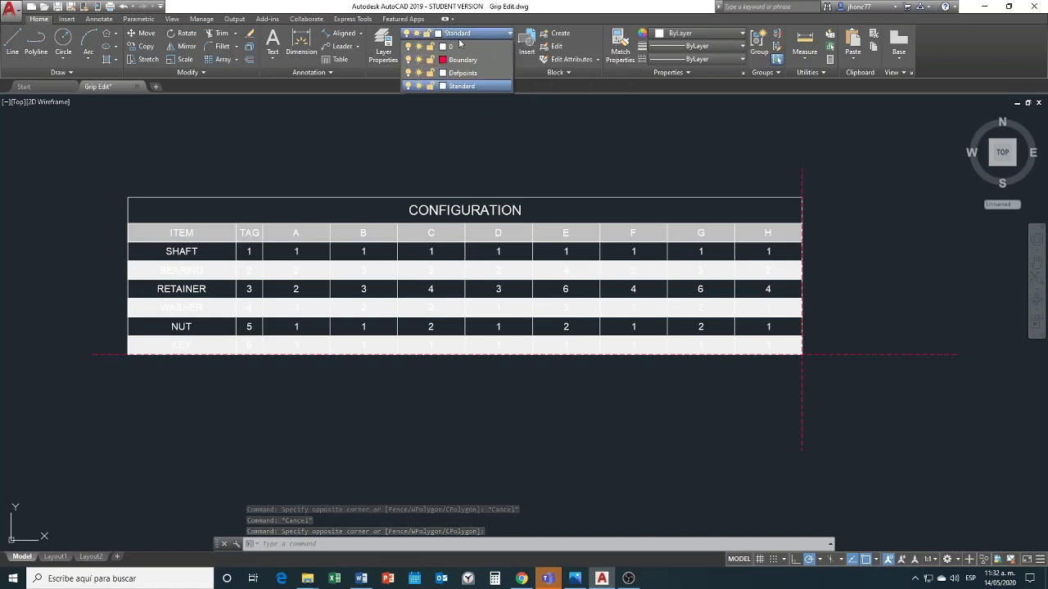
left_click(458, 53)
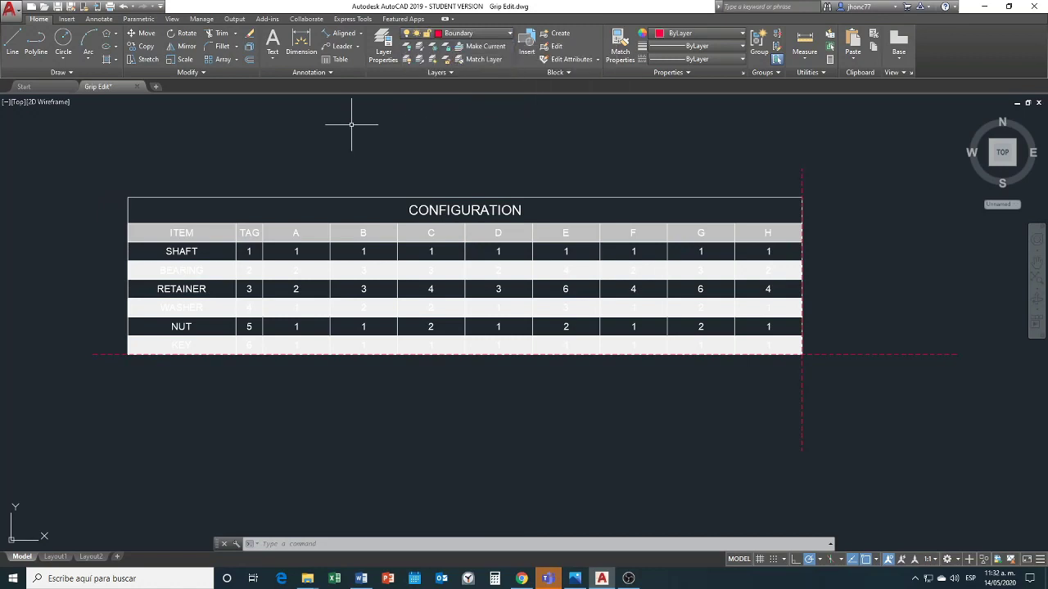
Draw a line from the F/G column corner between the SHAFT and BEARING rows to the B/C column corner between the WASHER and NUT rows.
left_click(11, 41)
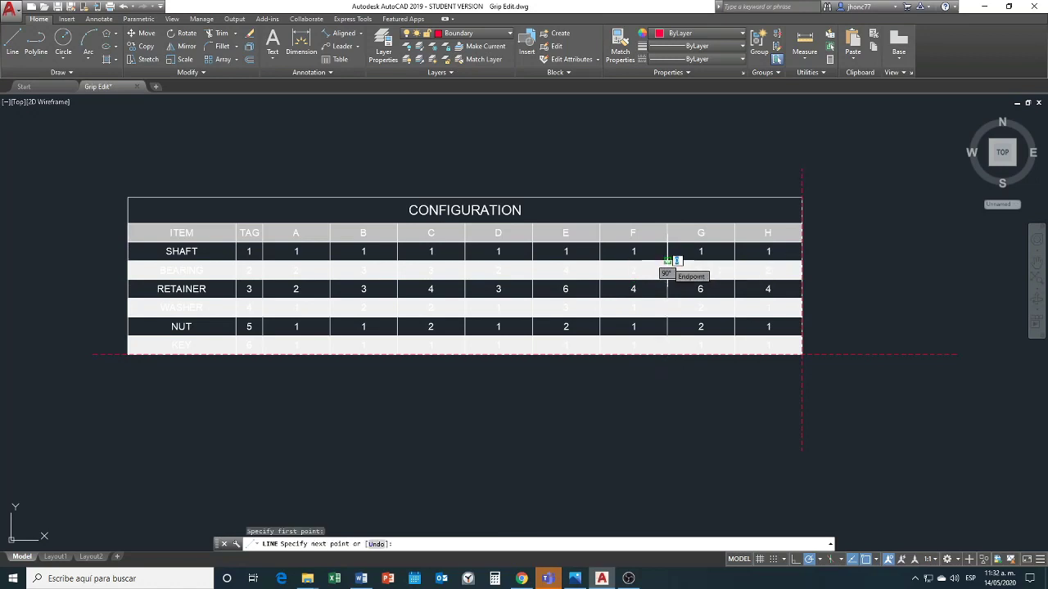
left_click(667, 260)
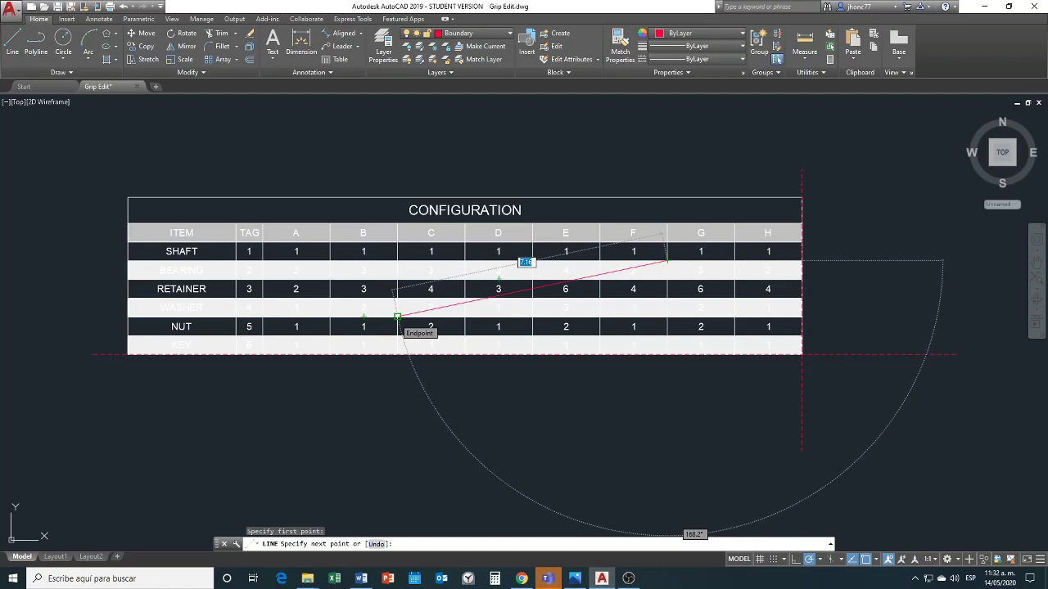
key("ctrl")
key("ctrl")
key("ctrl")
key("ctrl")
key("ctrl")
key("ctrl")
key("ctrl")
key("ctrl")
key("ctrl")
key("ctrl")
key("ctrl")
key("ctrl")
left_click(396, 316)
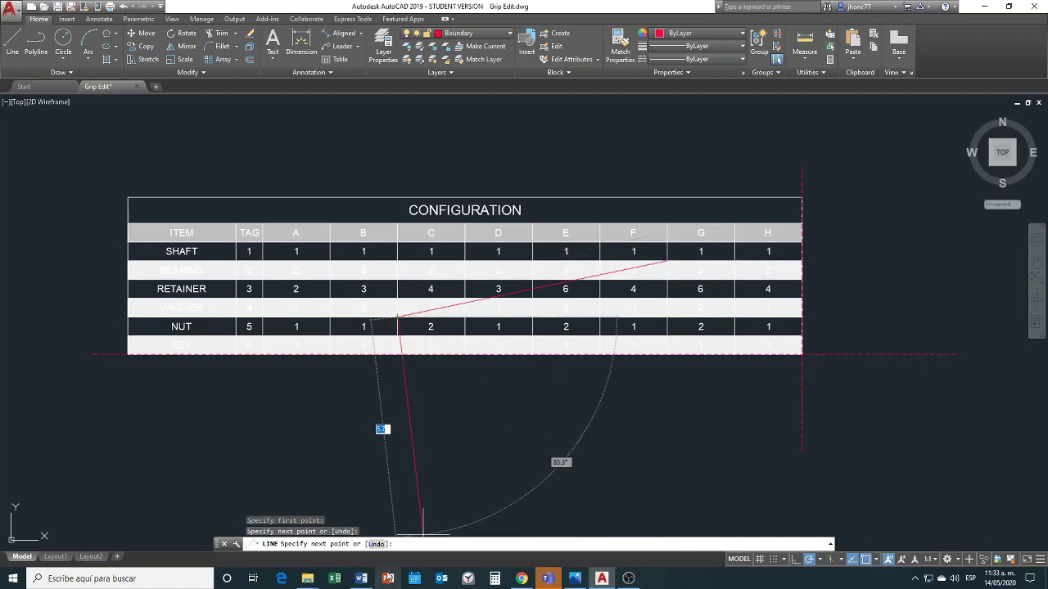
key("Escape")
Switch to the Word document to recheck the positions of points 1 and 2 in question 15's picture.
left_click(361, 578)
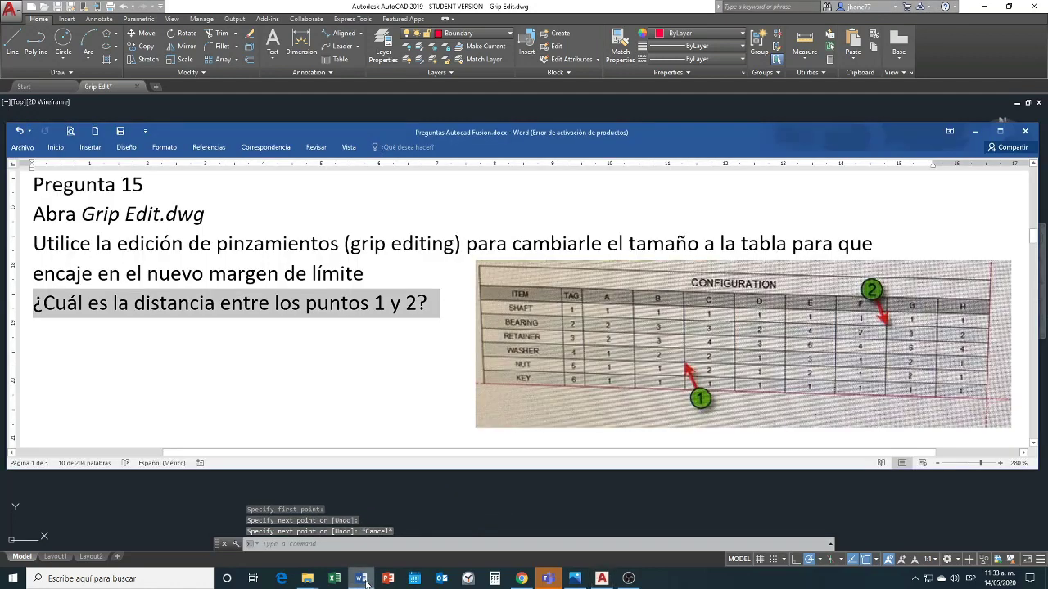